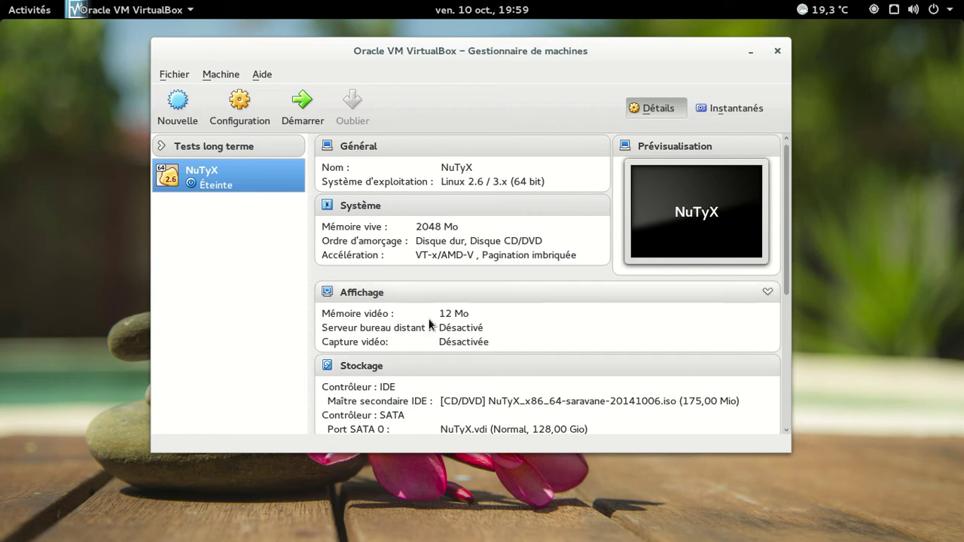
Start the NuTyX virtual machine, boot the entry NuTyX x86_64 ext4 on /dev/sda1, and display it in full screen
{"action": "left_click", "coordinate": [305, 118]}
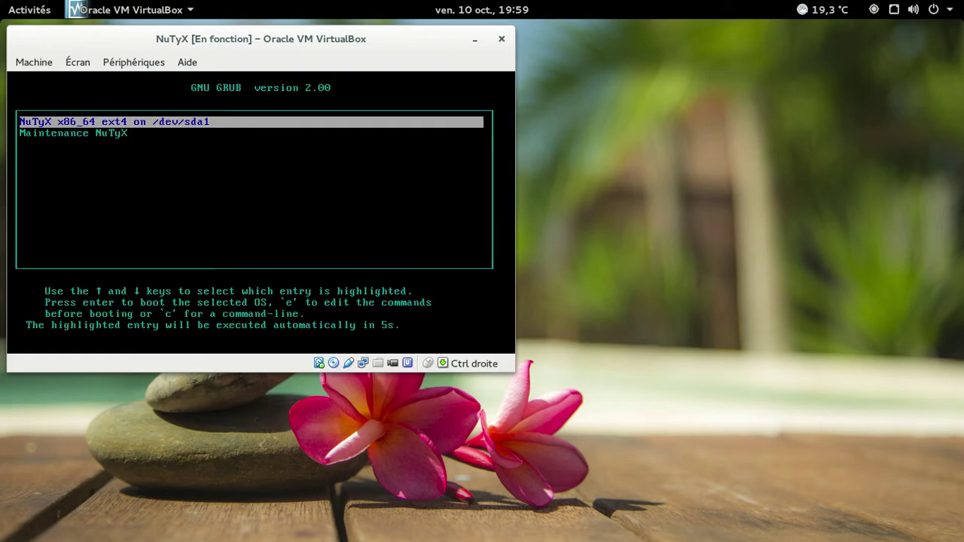
{"action": "key", "text": "Return"}
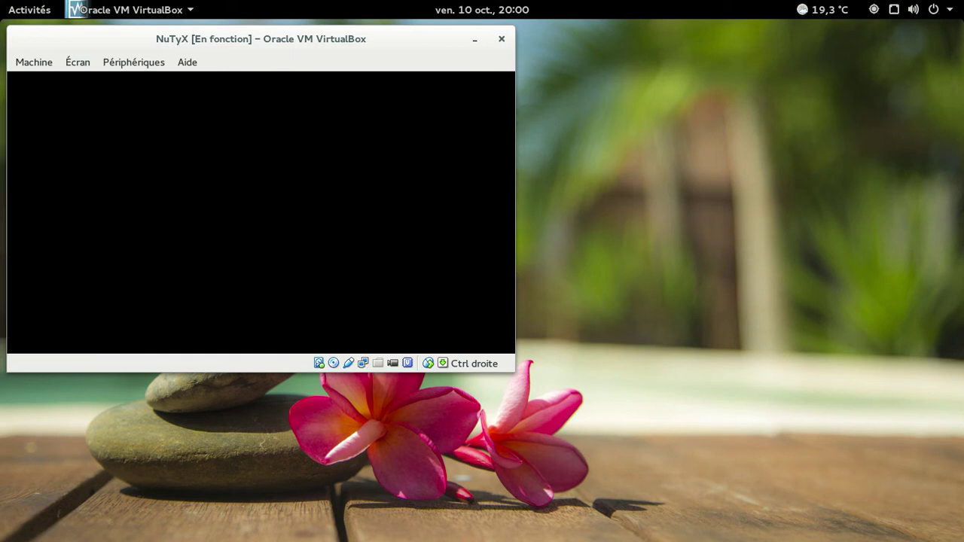
{"action": "key", "text": "Control_R+f"}
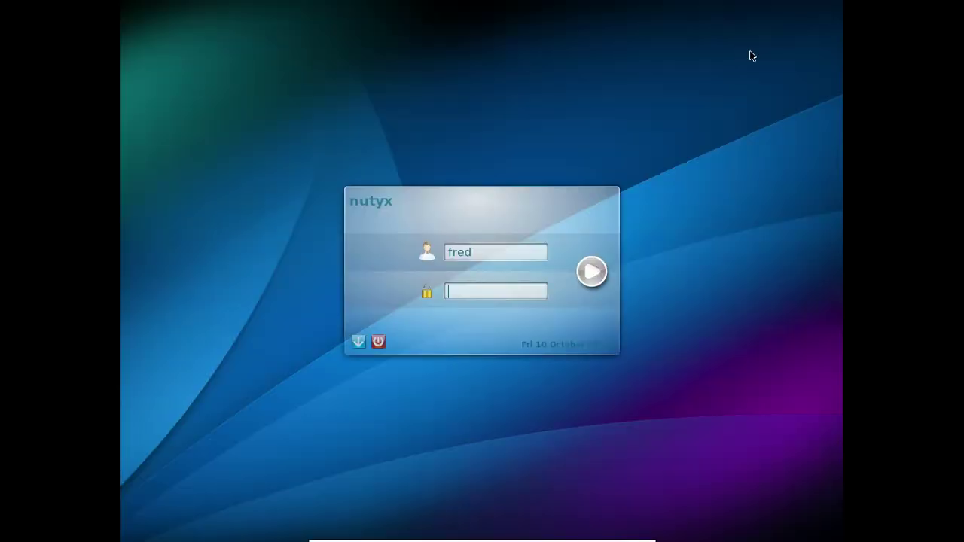
Log in to the desktop session with the account password and check the volume control
{"action": "type", "text": "*********"}
{"action": "key", "text": "Return"}
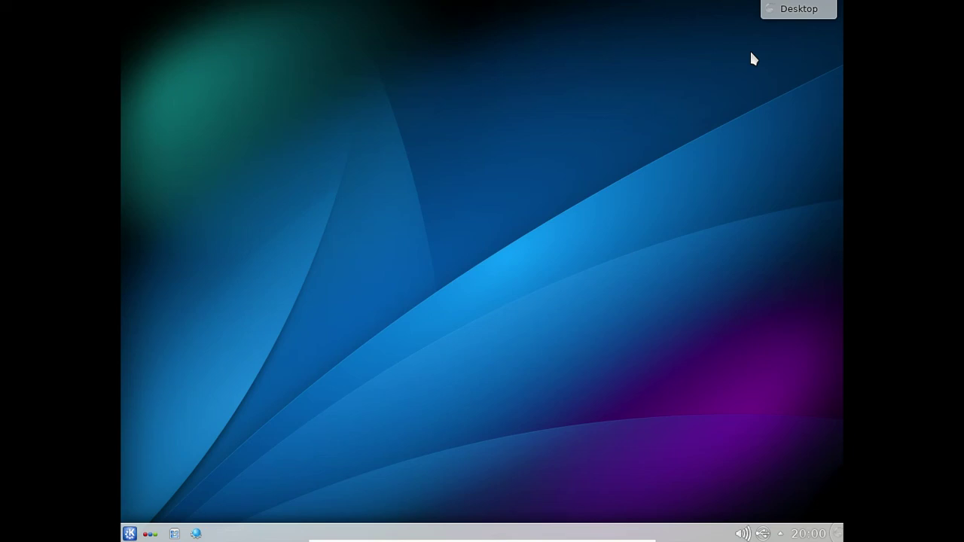
{"action": "left_click", "coordinate": [742, 533]}
{"action": "left_click", "coordinate": [742, 534]}
Browse the Bureautique category among the installed applications and return to the full category list
{"action": "left_click", "coordinate": [131, 533]}
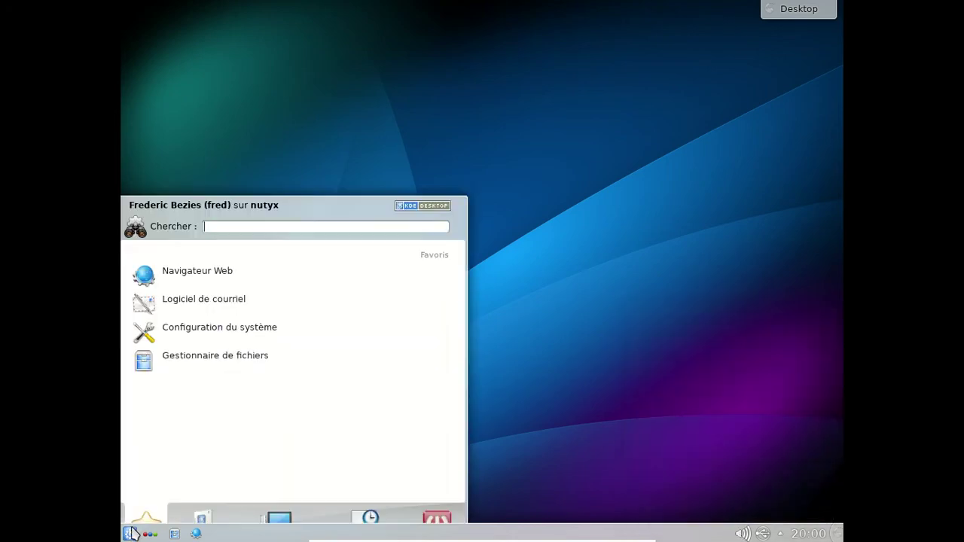
{"action": "left_click", "coordinate": [198, 493]}
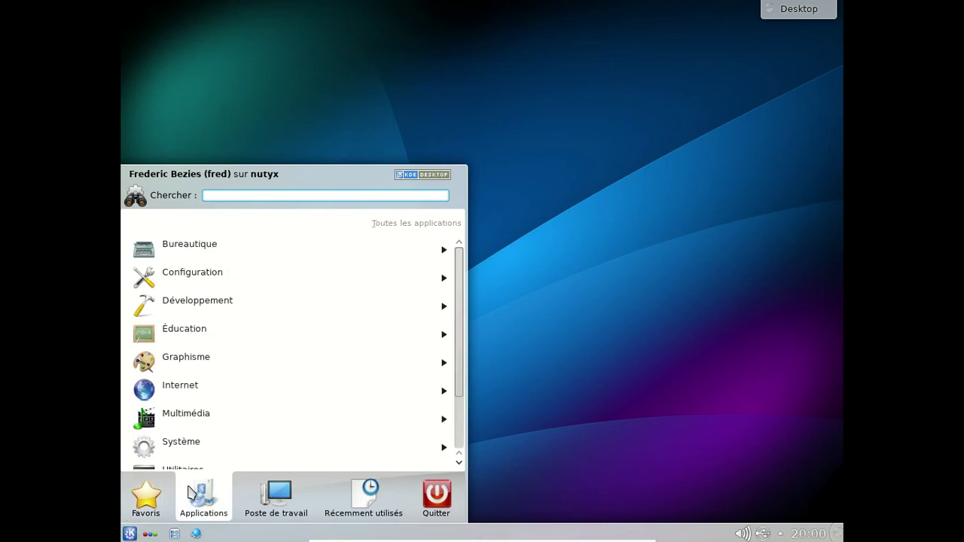
{"action": "left_click", "coordinate": [169, 252]}
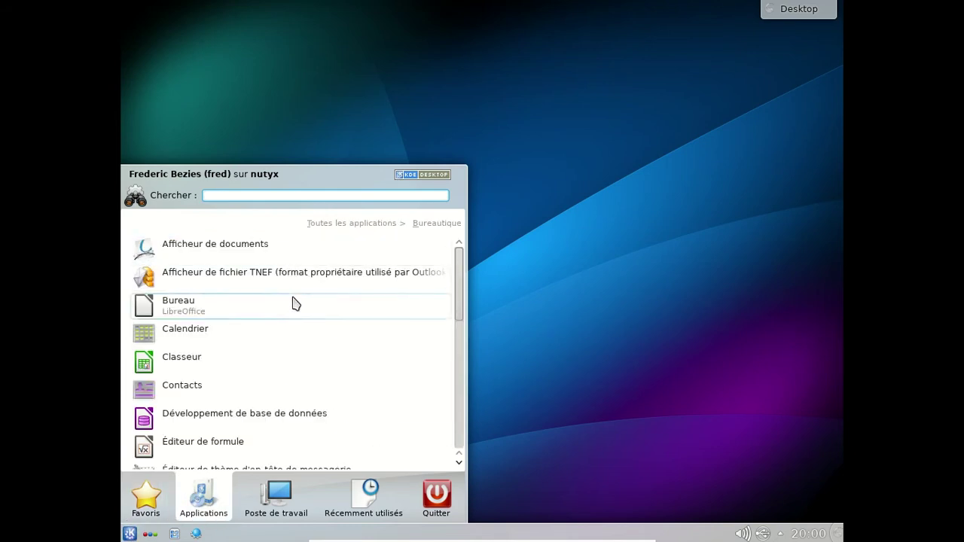
{"action": "left_click", "coordinate": [369, 224]}
Search the installed applications for "mozilla" and clear the search
{"action": "type", "text": "mozilla"}
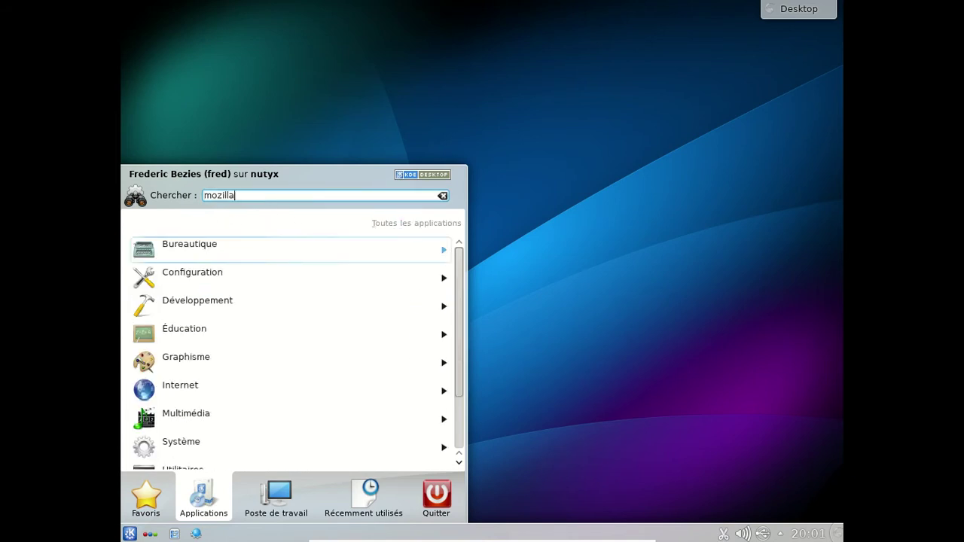
{"action": "key", "text": "BackSpace"}
{"action": "key", "text": "BackSpace"}
{"action": "key", "text": "BackSpace"}
{"action": "key", "text": "BackSpace"}
{"action": "key", "text": "BackSpace"}
{"action": "key", "text": "BackSpace"}
{"action": "key", "text": "BackSpace"}
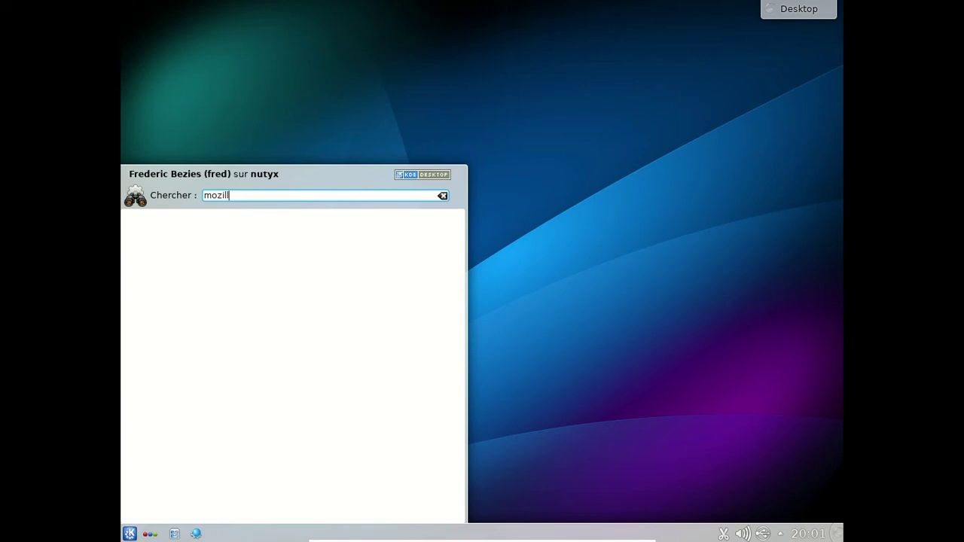
Search the installed applications for "fire" and "thun", clearing the search after each
{"action": "type", "text": "fire"}
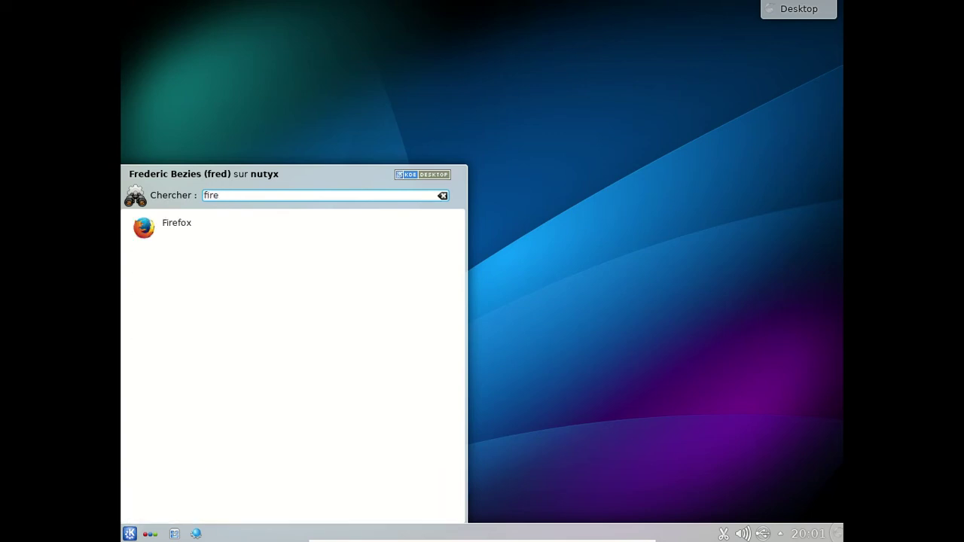
{"action": "key", "text": "BackSpace"}
{"action": "key", "text": "BackSpace"}
{"action": "key", "text": "BackSpace"}
{"action": "key", "text": "BackSpace"}
{"action": "type", "text": "thun"}
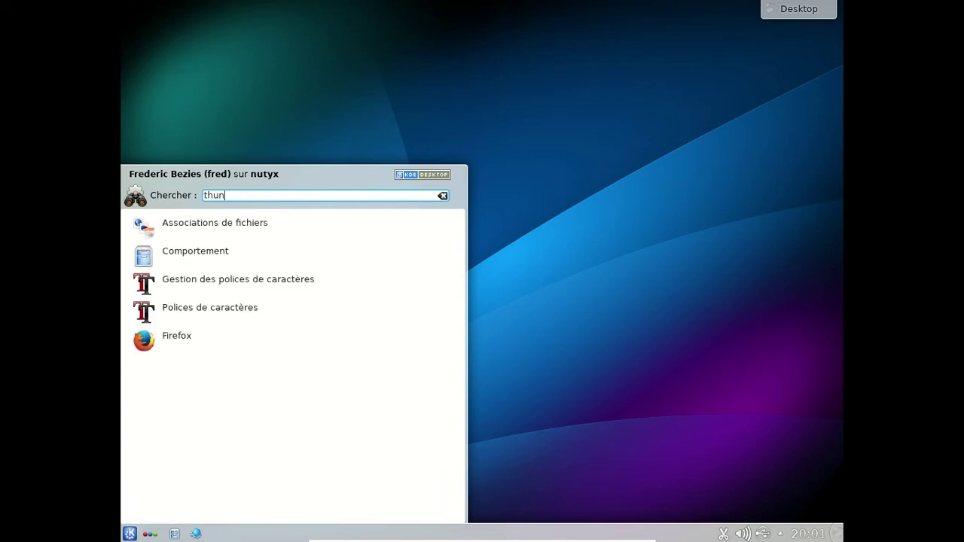
{"action": "key", "text": "BackSpace"}
{"action": "key", "text": "BackSpace"}
{"action": "key", "text": "BackSpace"}
{"action": "key", "text": "BackSpace"}
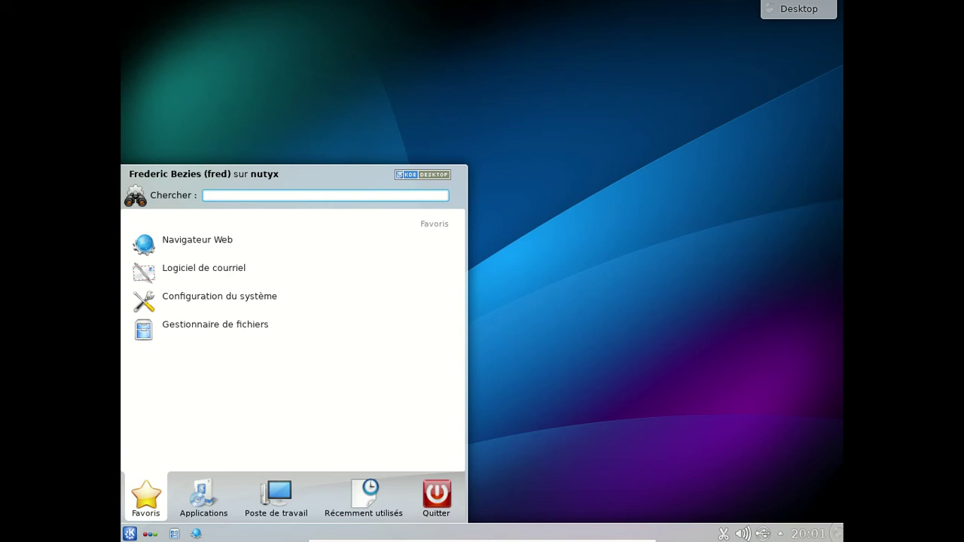
Find KInfoCenter by searching for "info", open it, and enlarge its window to show the full hardware summary
{"action": "type", "text": "info"}
{"action": "key", "text": "Down"}
{"action": "key", "text": "Return"}
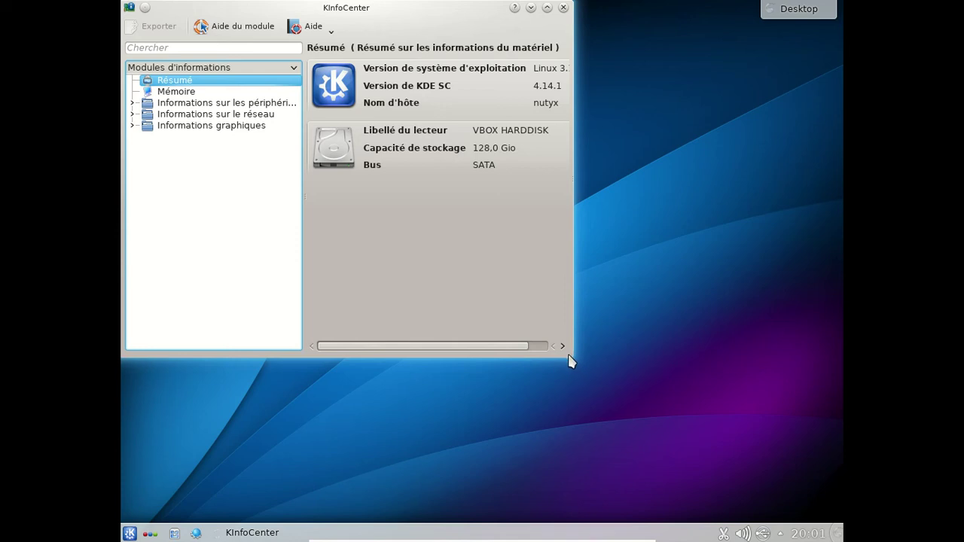
{"action": "left_click_drag", "start_coordinate": [572, 355], "coordinate": [716, 398]}
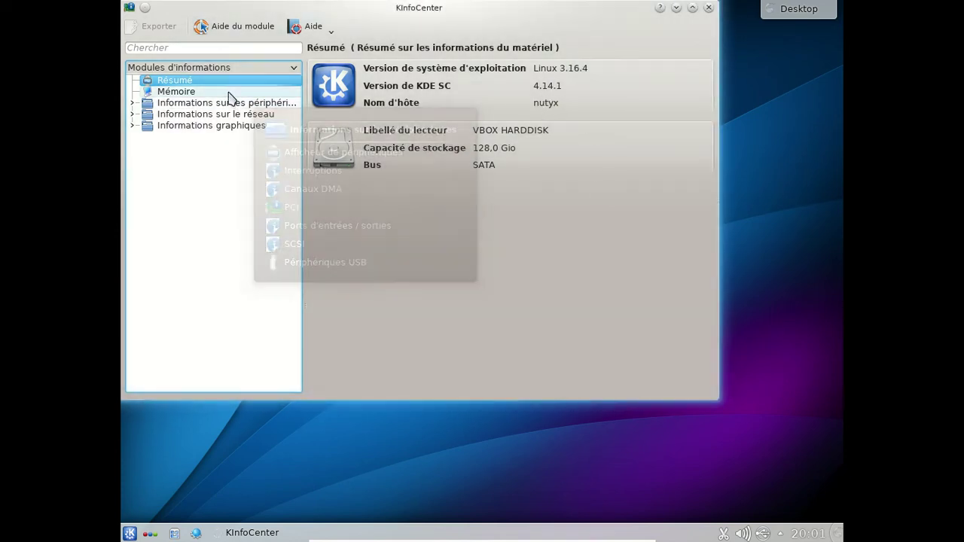
Examine the memory information in KInfoCenter and close the window
{"action": "left_click", "coordinate": [226, 92]}
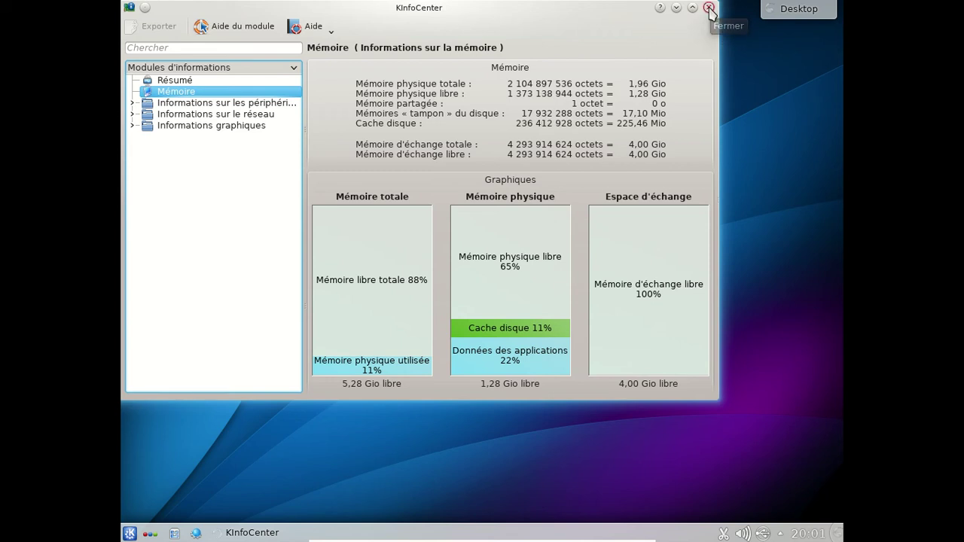
{"action": "left_click", "coordinate": [709, 8]}
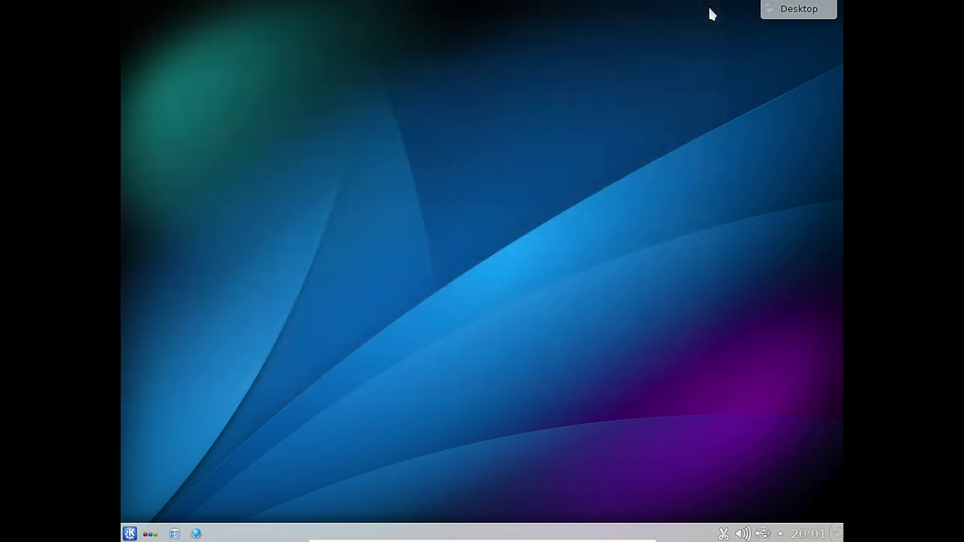
Search the installed applications for "libre" and launch LibreOffice
{"action": "left_click", "coordinate": [130, 533]}
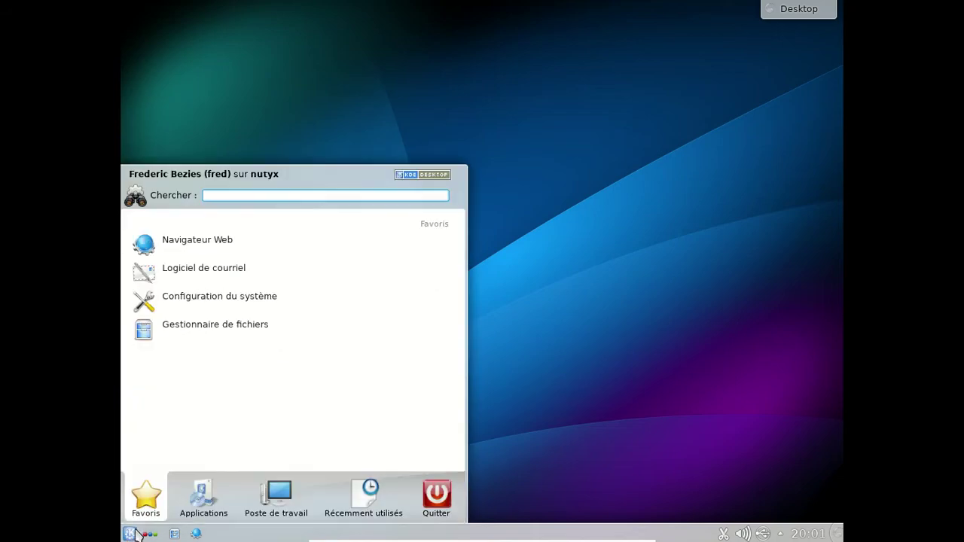
{"action": "type", "text": "libre"}
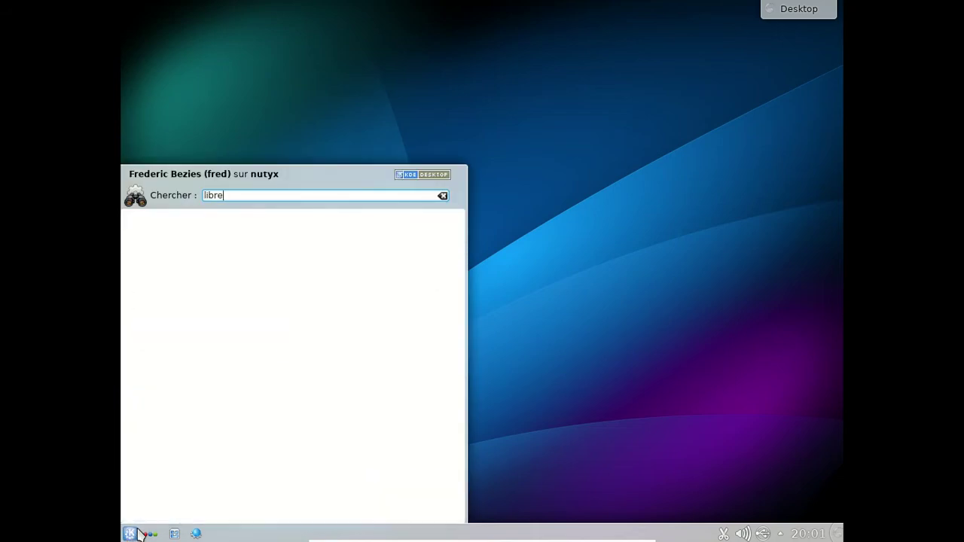
{"action": "key", "text": "Return"}
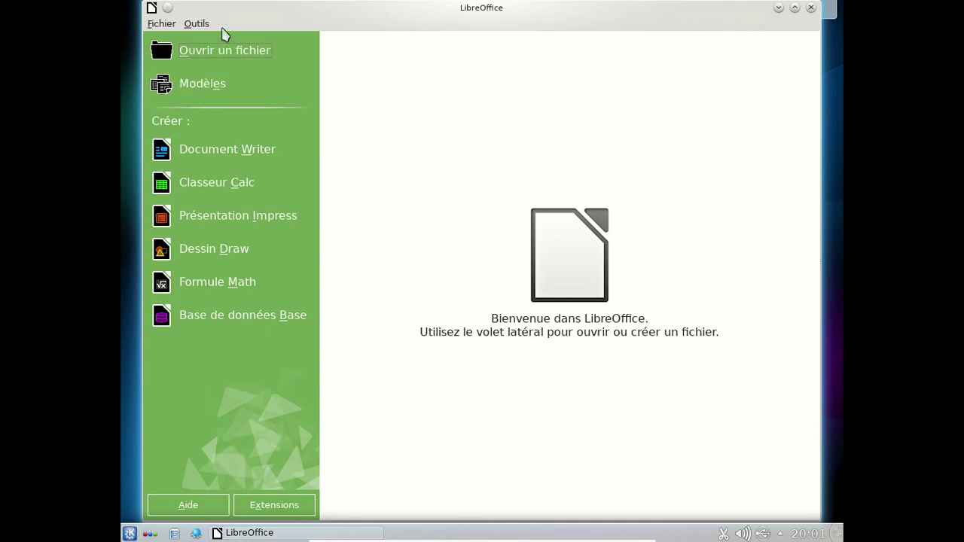
Check the LibreOffice version information and close the dialog
{"action": "left_click", "coordinate": [223, 29]}
{"action": "left_click", "coordinate": [256, 99]}
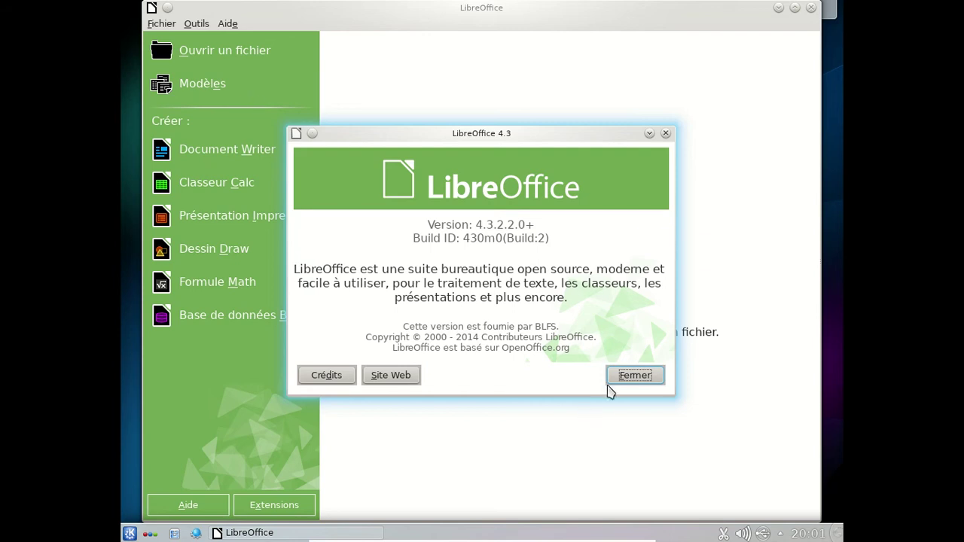
{"action": "left_click", "coordinate": [620, 379]}
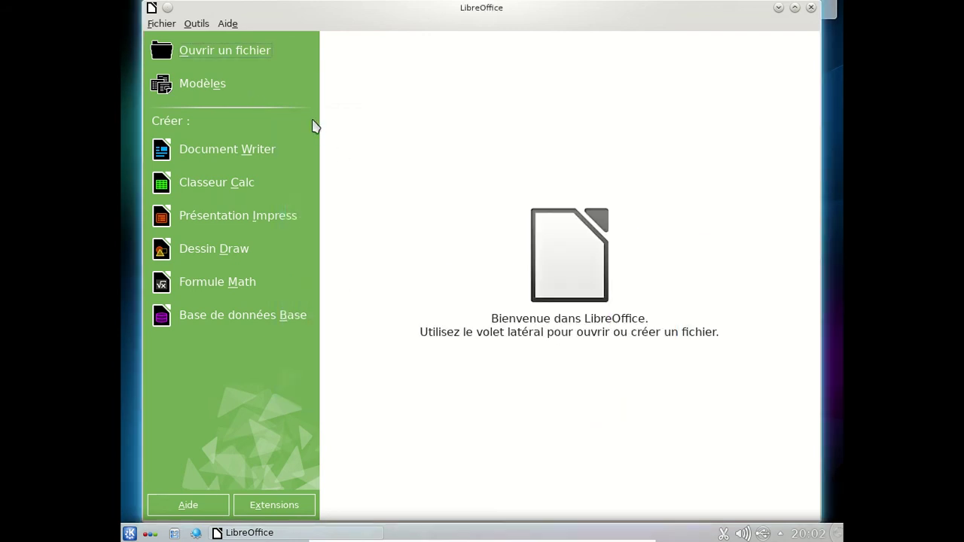
Create a blank Writer document, look over the new-document options, and close the window
{"action": "left_click", "coordinate": [262, 152]}
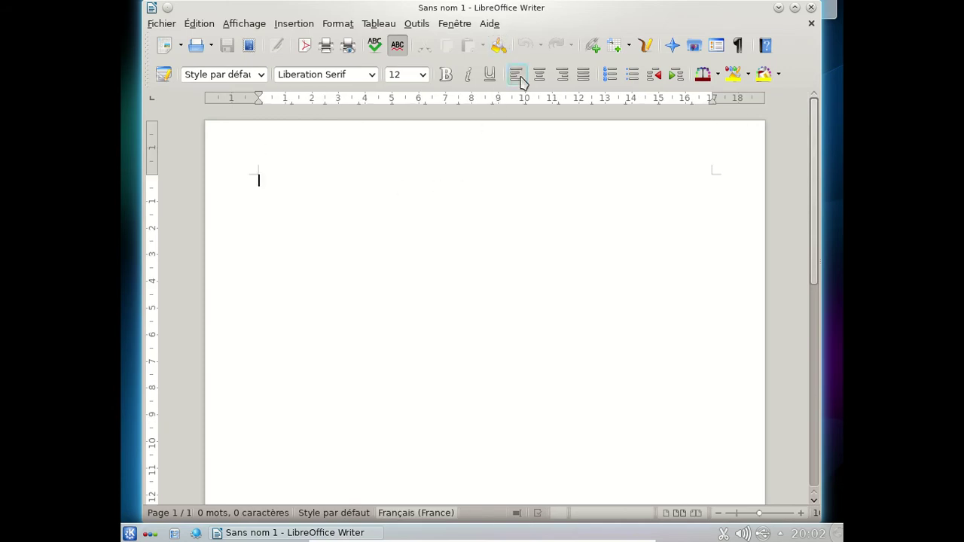
{"action": "left_click", "coordinate": [181, 45]}
{"action": "left_click", "coordinate": [185, 88]}
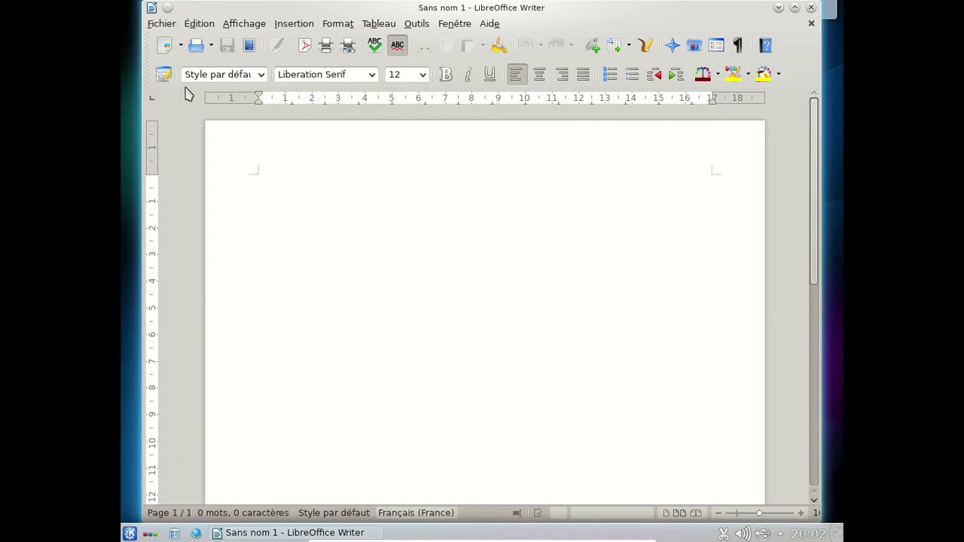
{"action": "left_click", "coordinate": [810, 9]}
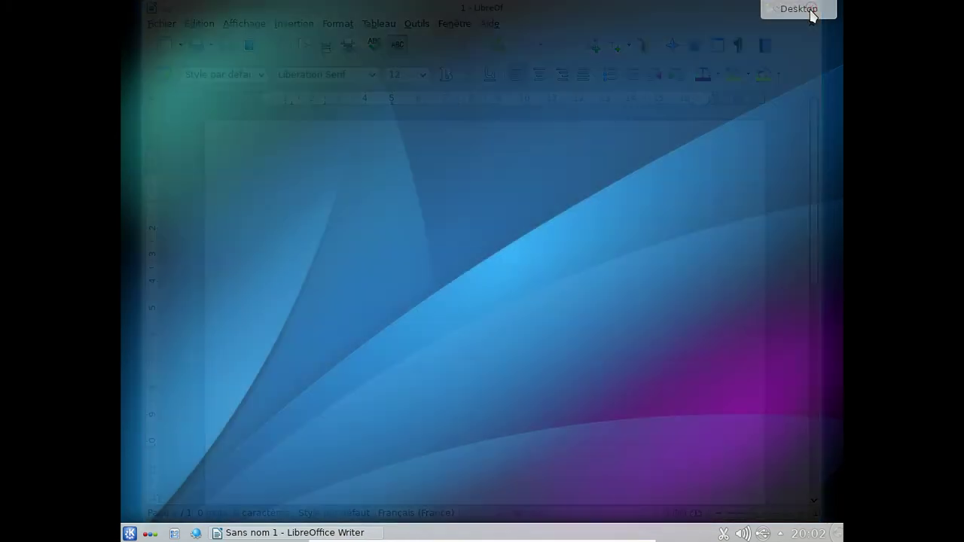
Open the Dolphin file manager, inspect the actions available in the home folder, and close the window
{"action": "left_click", "coordinate": [175, 534]}
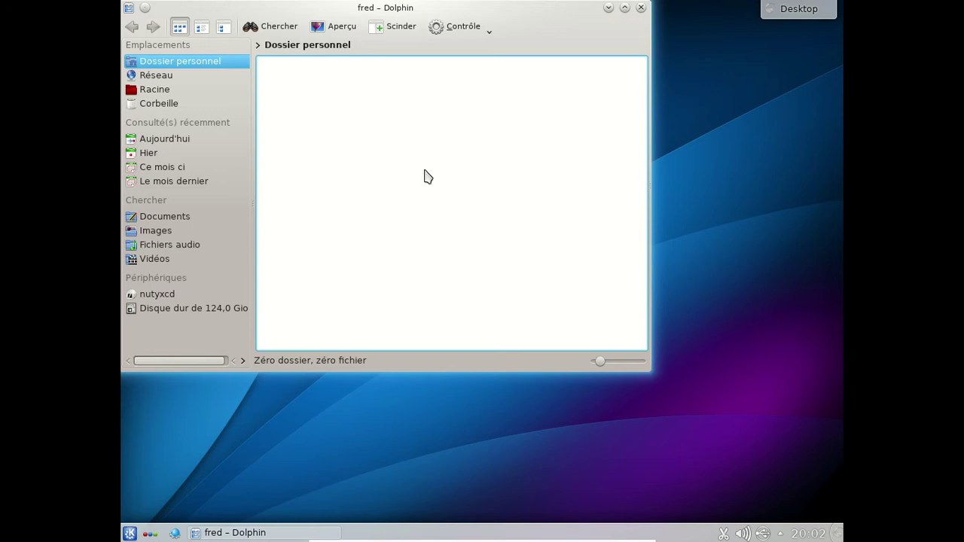
{"action": "right_click", "coordinate": [426, 176]}
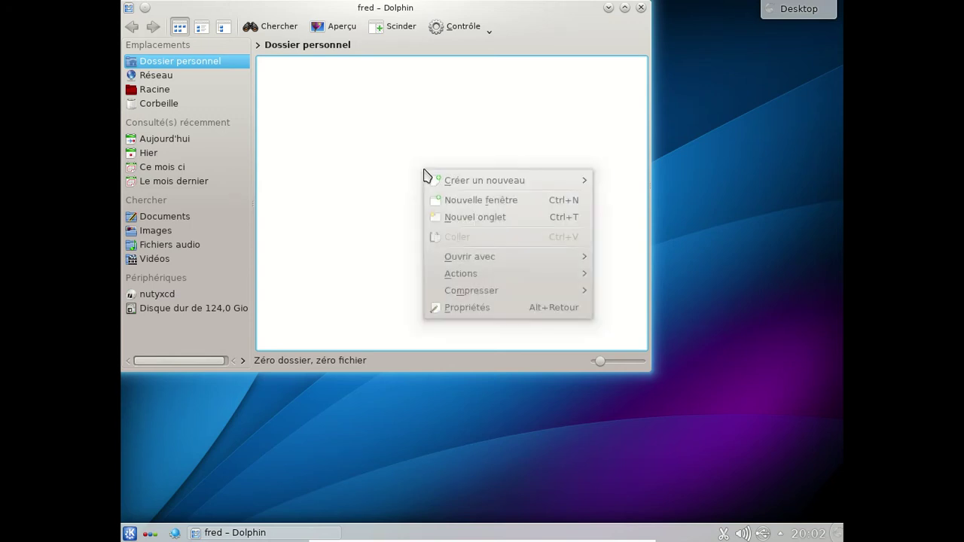
{"action": "left_click", "coordinate": [377, 197]}
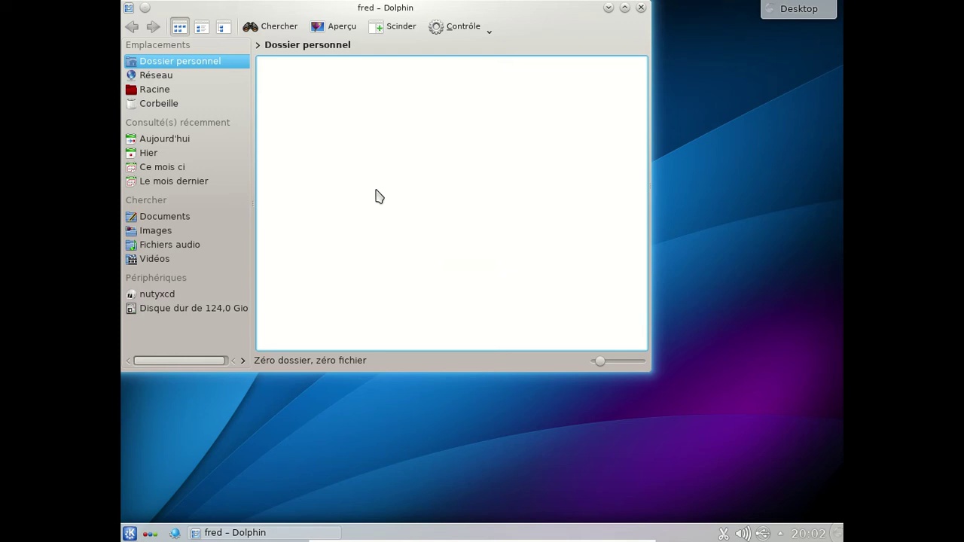
{"action": "left_click", "coordinate": [641, 9]}
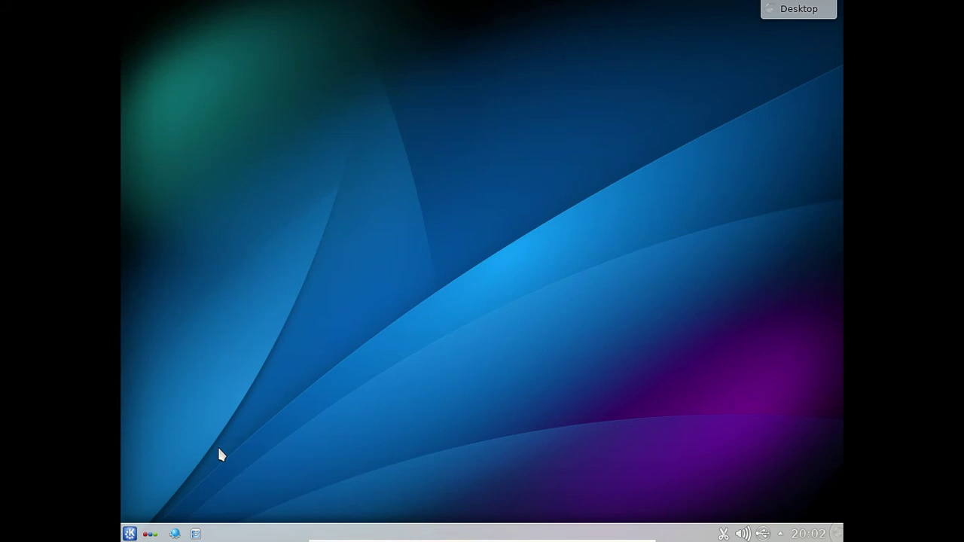
Search the installed applications for "firefox" and launch Firefox
{"action": "left_click", "coordinate": [130, 532]}
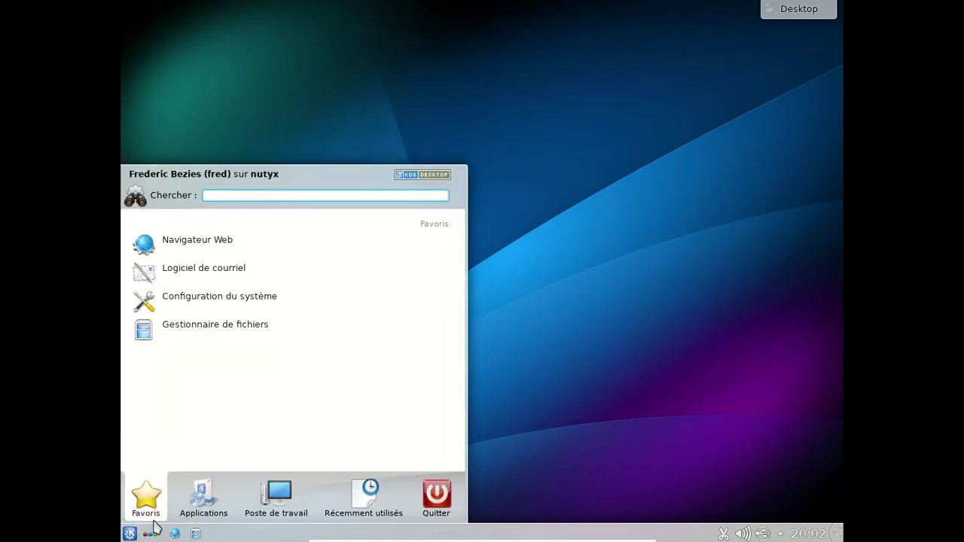
{"action": "type", "text": "firfo"}
{"action": "key", "text": "BackSpace"}
{"action": "key", "text": "BackSpace"}
{"action": "type", "text": "fox"}
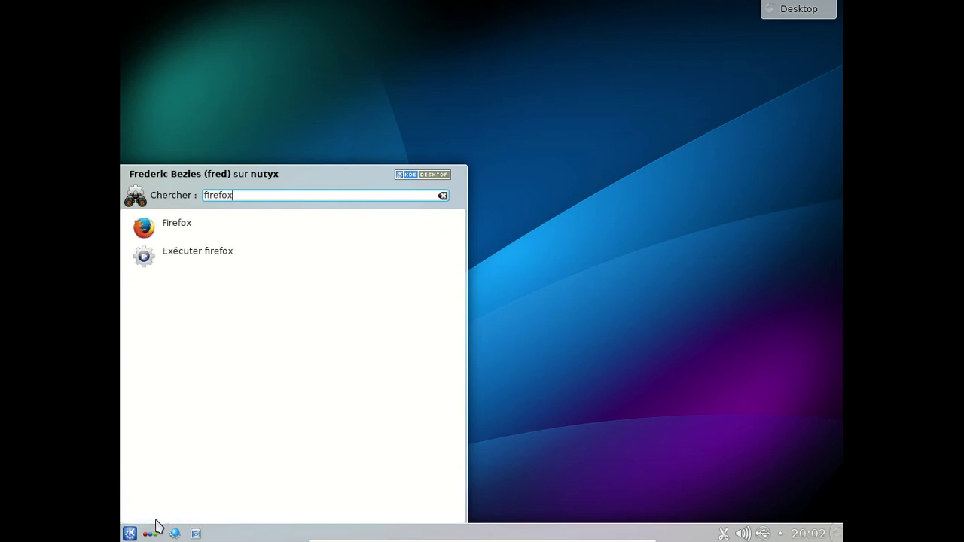
{"action": "key", "text": "Return"}
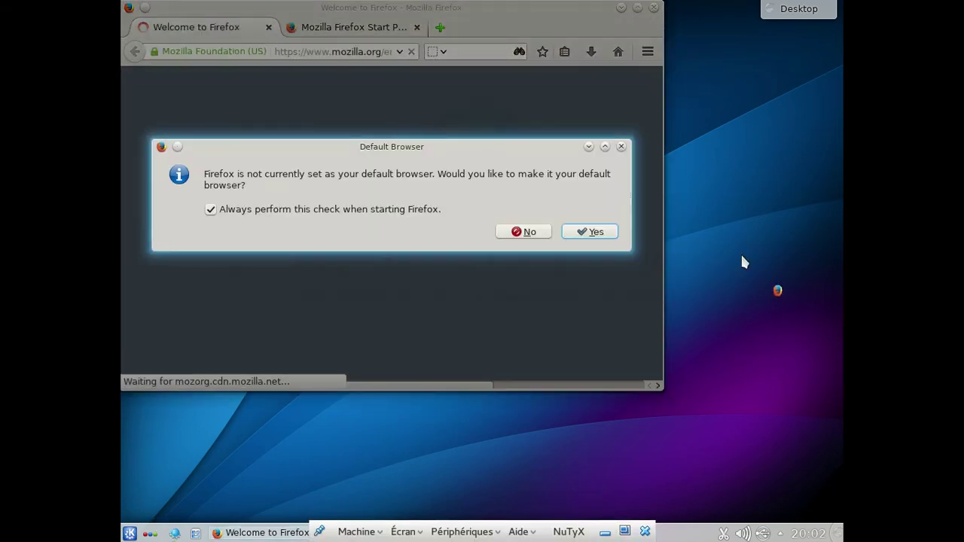
Make Firefox the default browser and dismiss the quick tour offer
{"action": "left_click", "coordinate": [589, 232]}
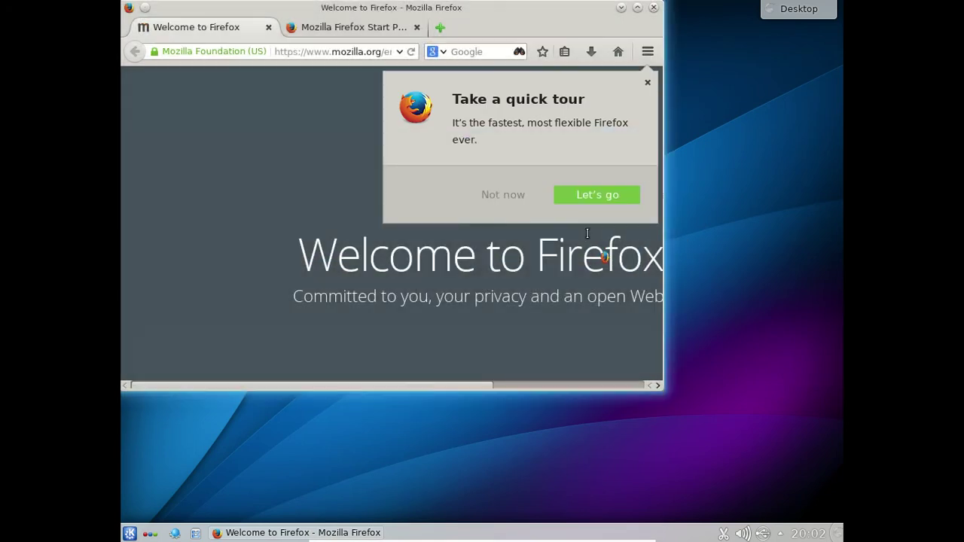
{"action": "left_click", "coordinate": [646, 82]}
Check the Firefox version in the About Mozilla Firefox window and close it
{"action": "left_click", "coordinate": [647, 52]}
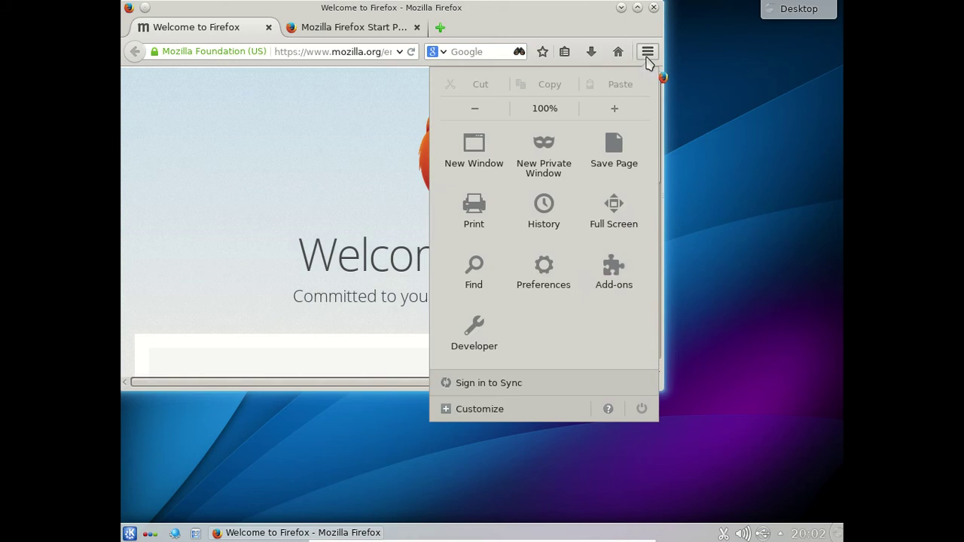
{"action": "left_click", "coordinate": [608, 408]}
{"action": "left_click", "coordinate": [547, 238]}
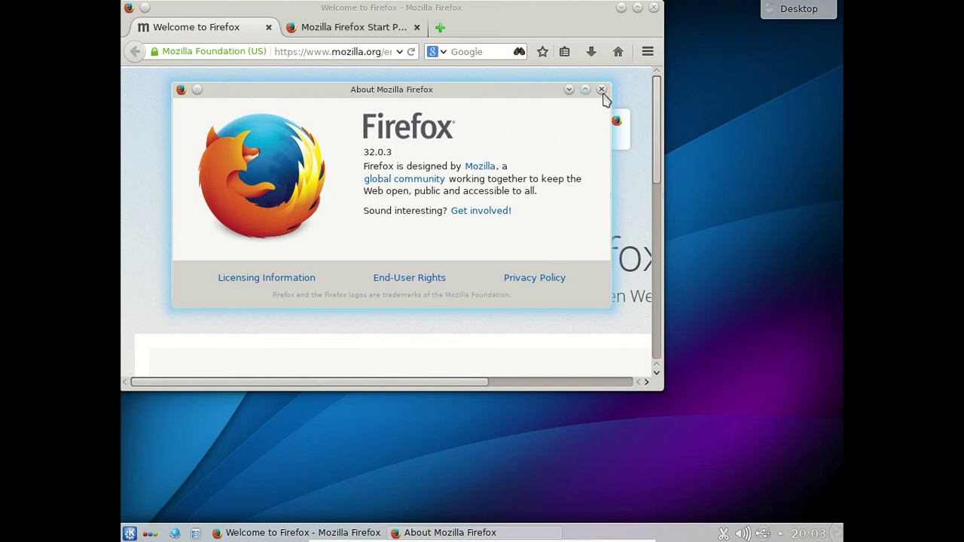
{"action": "left_click", "coordinate": [601, 90]}
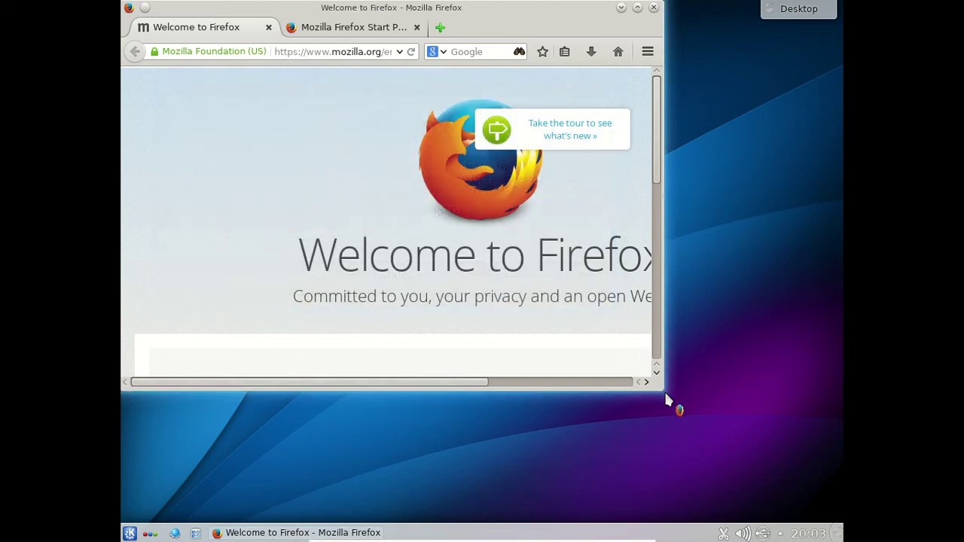
Enlarge the Firefox window and enable the Français Language Pack among the language add-ons
{"action": "left_click_drag", "start_coordinate": [666, 392], "coordinate": [738, 439]}
{"action": "left_click", "coordinate": [725, 53]}
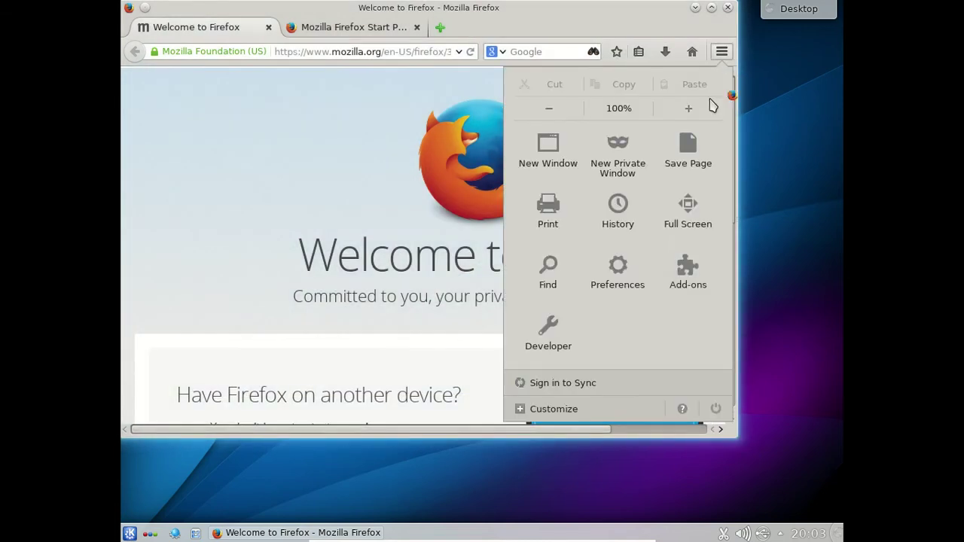
{"action": "left_click", "coordinate": [703, 264]}
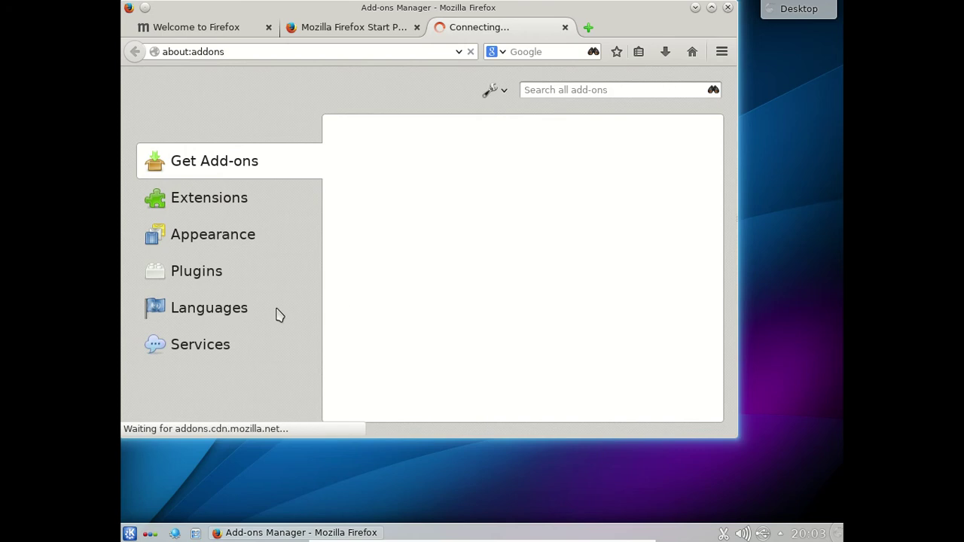
{"action": "left_click", "coordinate": [262, 316]}
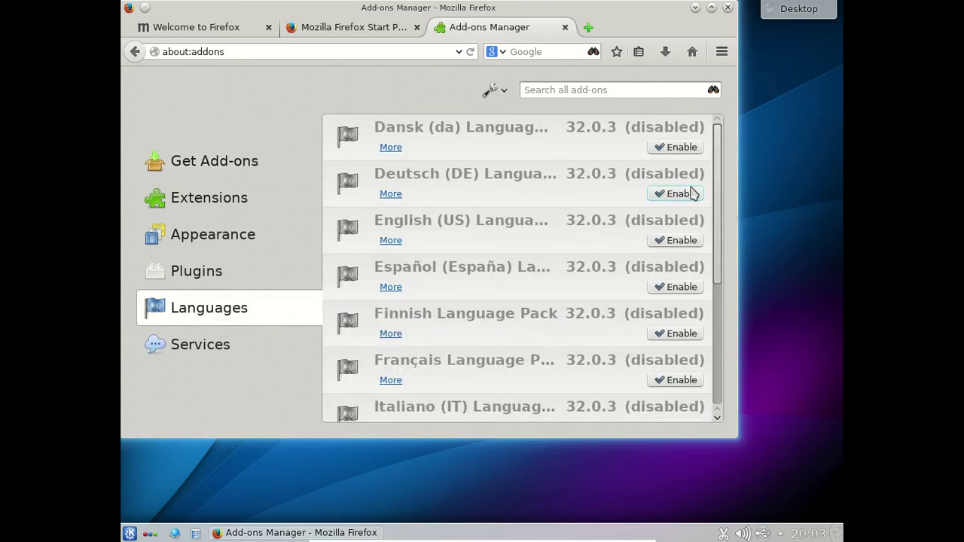
{"action": "scroll", "coordinate": [675, 308], "scroll_direction": "down", "scroll_amount": 2}
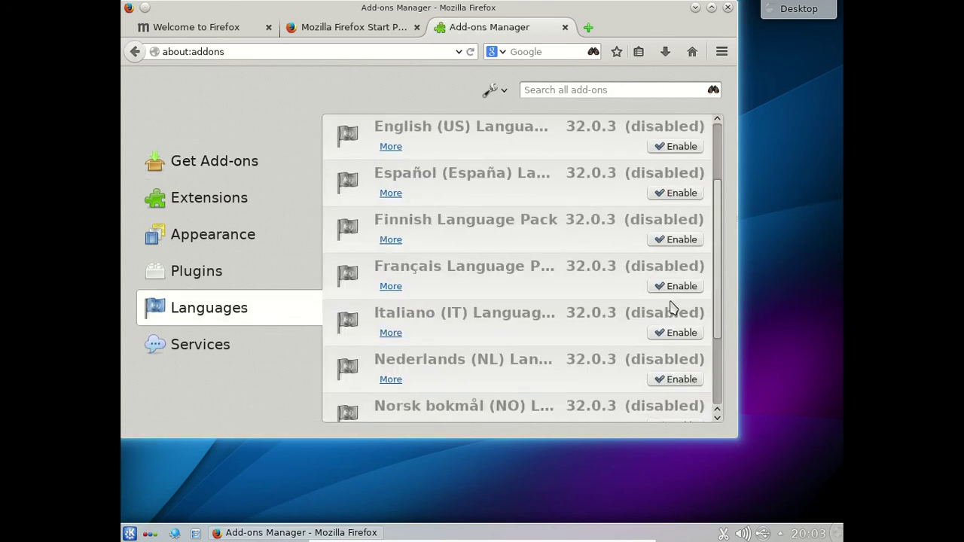
{"action": "left_click", "coordinate": [666, 290]}
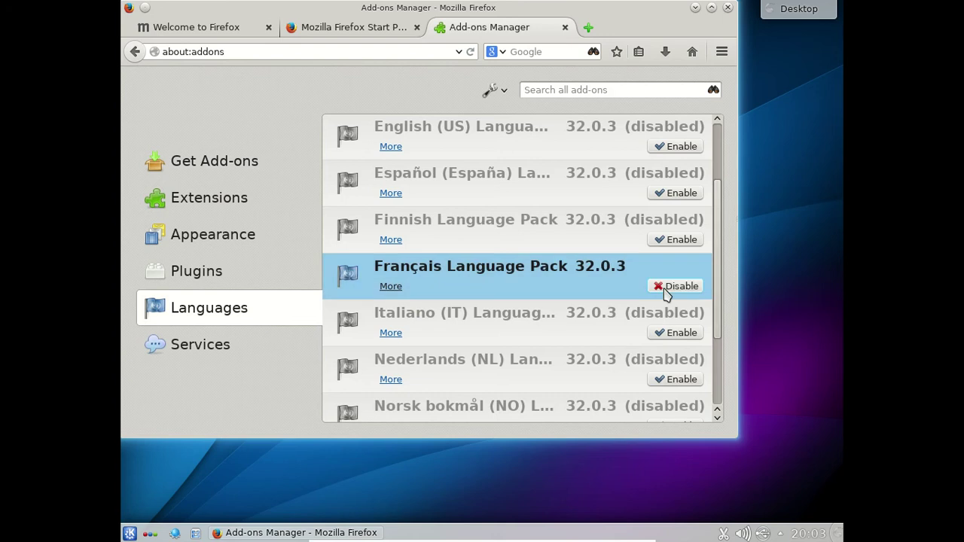
Open about:config in a new tab and accept the advanced preferences warning
{"action": "left_click", "coordinate": [588, 29]}
{"action": "type", "text": "about:config"}
{"action": "key", "text": "Return"}
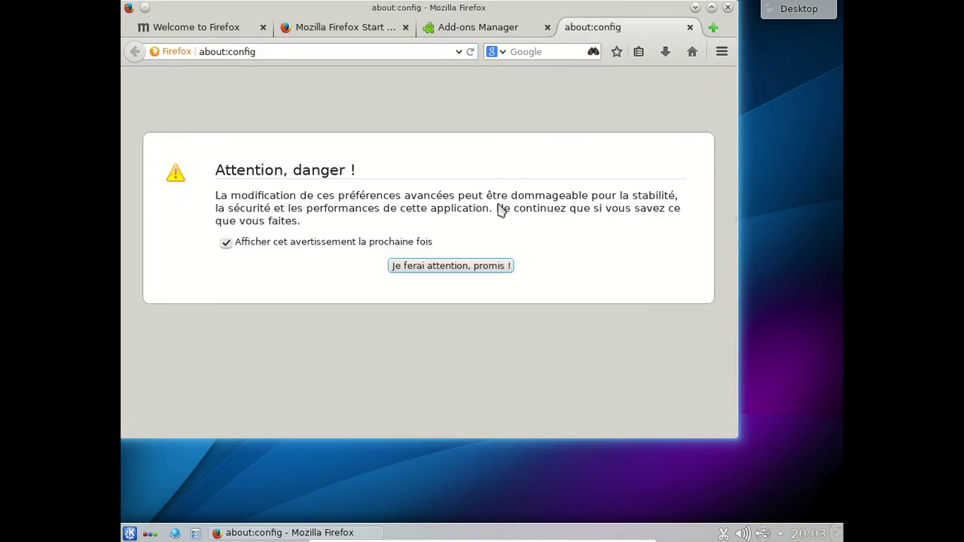
{"action": "left_click", "coordinate": [499, 264]}
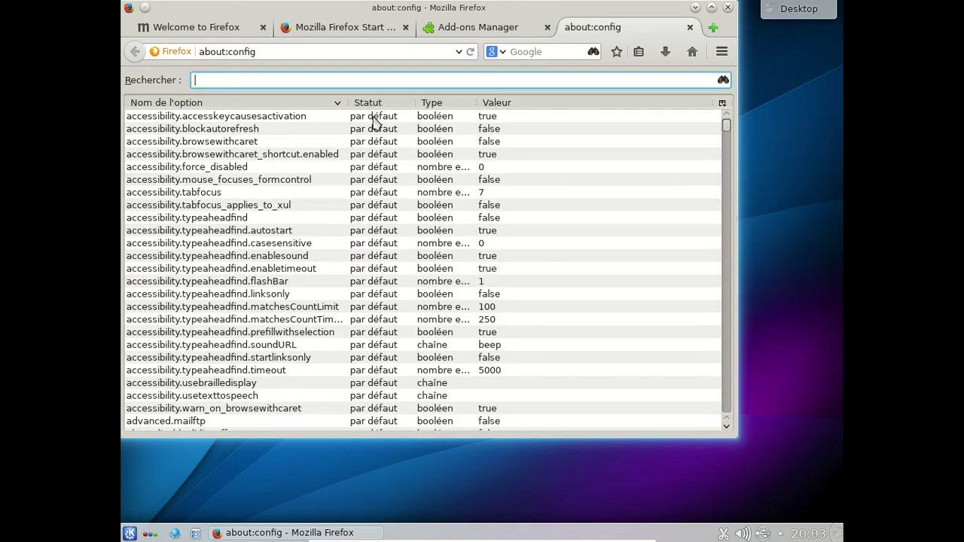
Filter the preferences for "general.user" and set general.useragent.locale to fr-FR
{"action": "type", "text": "gern"}
{"action": "type", "text": "neral.user"}
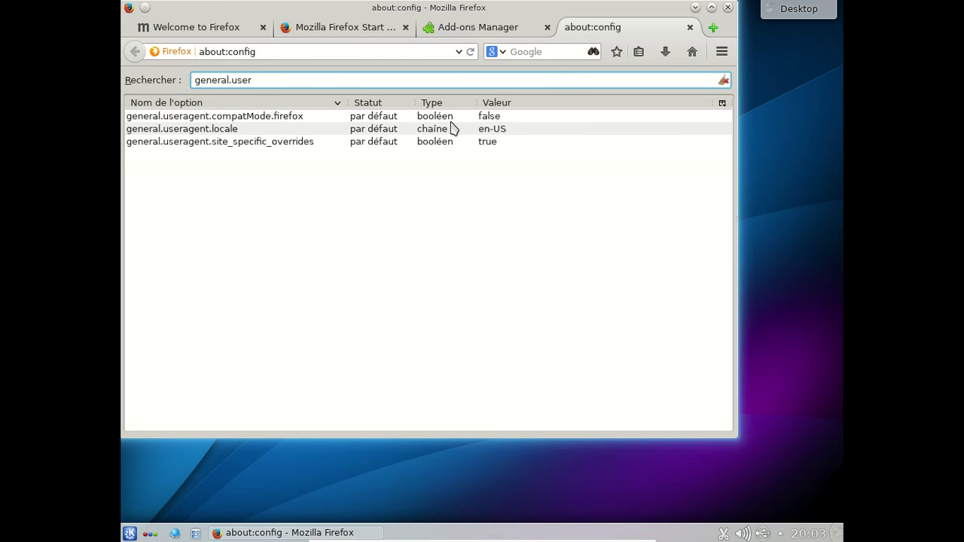
{"action": "left_click", "coordinate": [496, 132]}
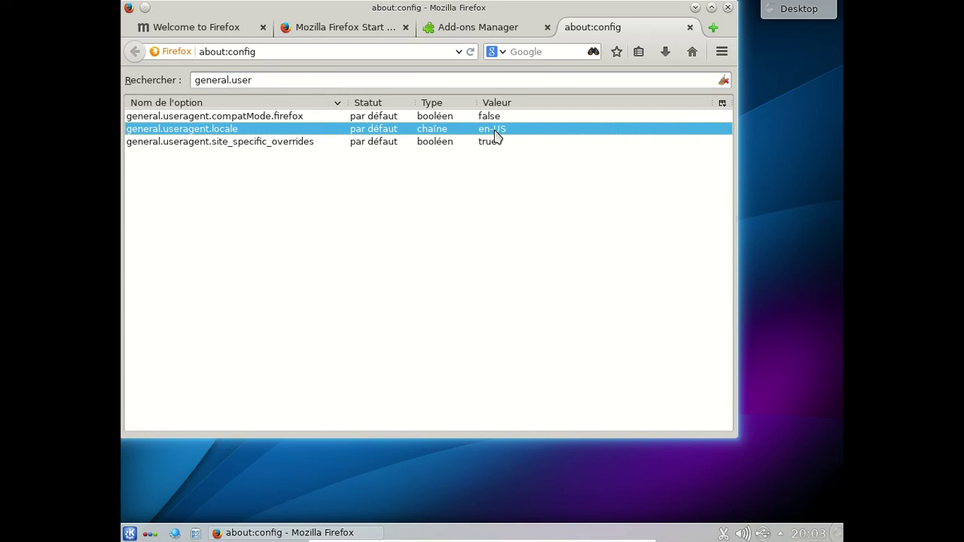
{"action": "double_click", "coordinate": [496, 132]}
{"action": "type", "text": "fr-FR"}
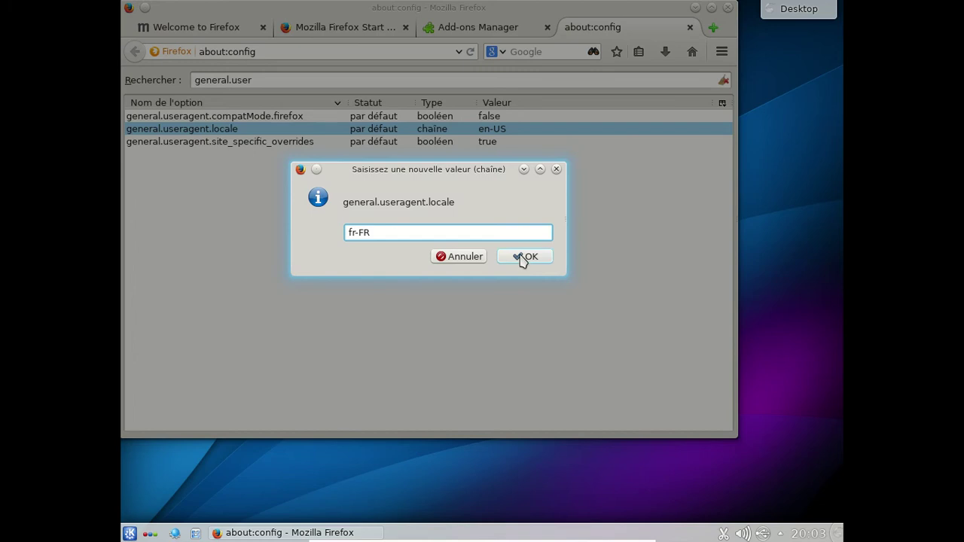
{"action": "left_click", "coordinate": [522, 259]}
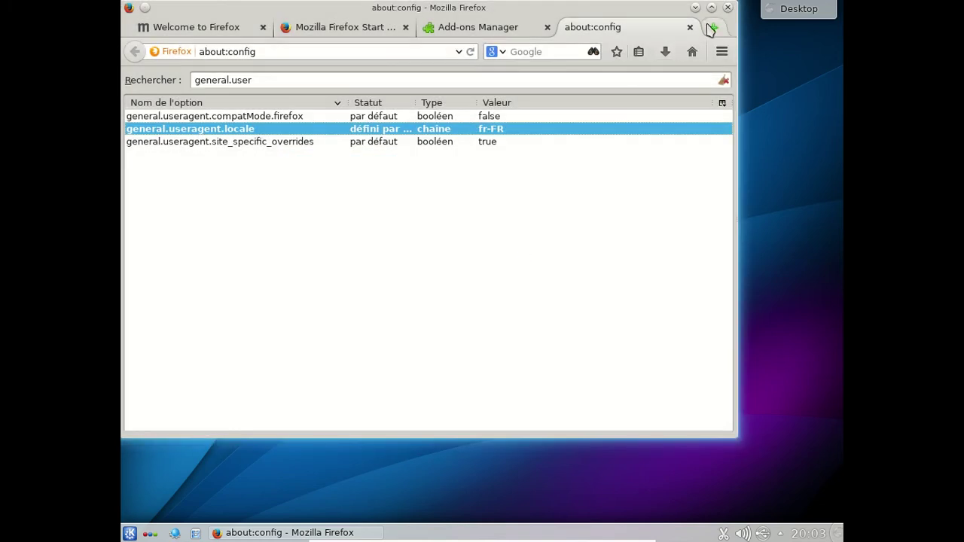
Restart Firefox from the application search, closing all its open tabs, and enlarge the new window
{"action": "left_click", "coordinate": [727, 8]}
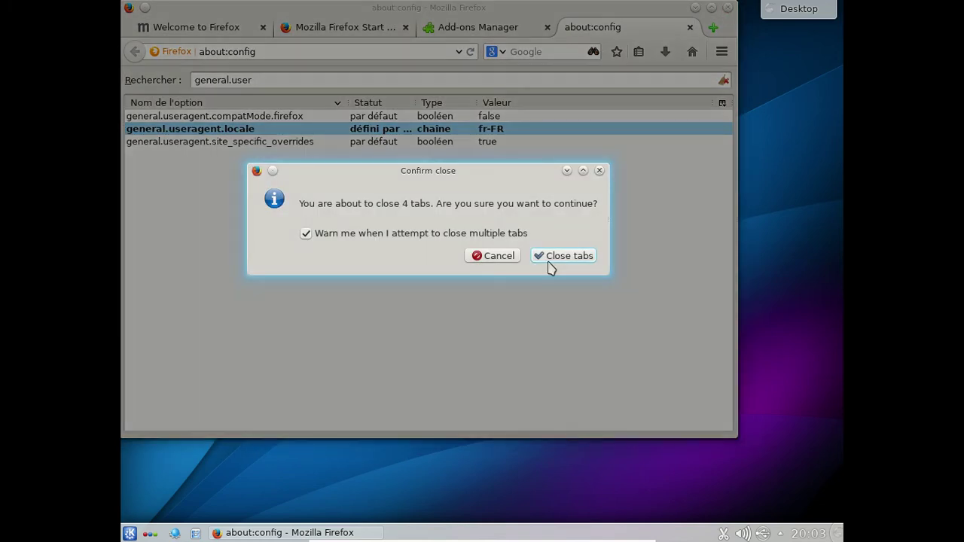
{"action": "left_click", "coordinate": [550, 255]}
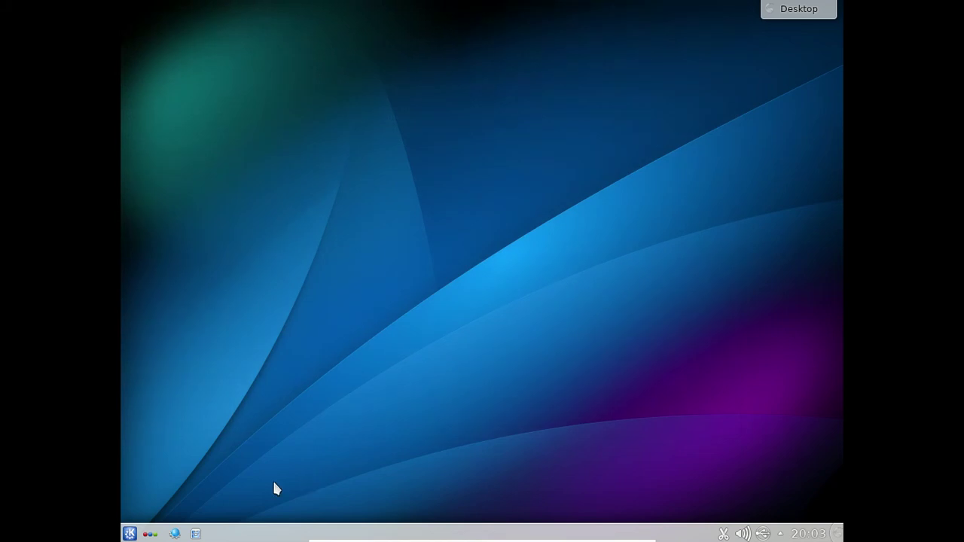
{"action": "left_click", "coordinate": [130, 534]}
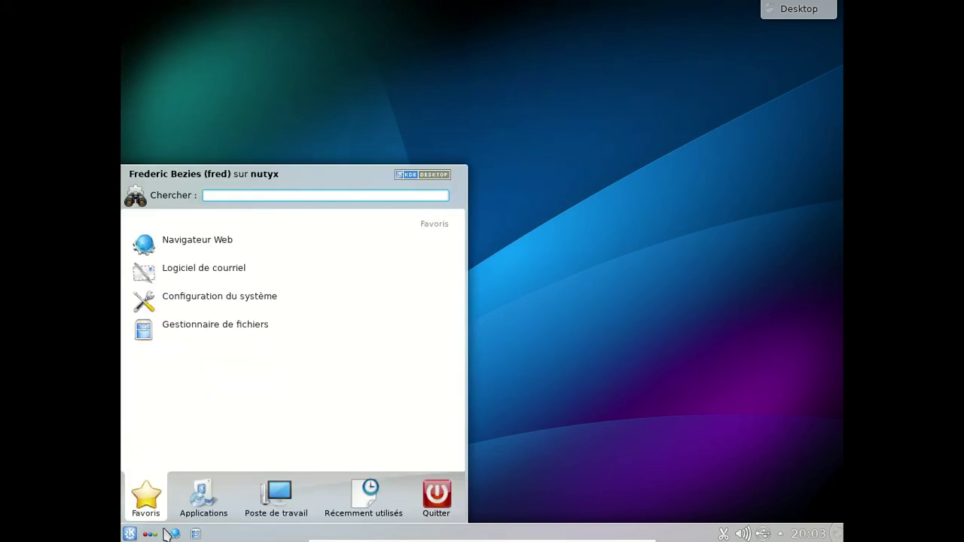
{"action": "type", "text": "firefox"}
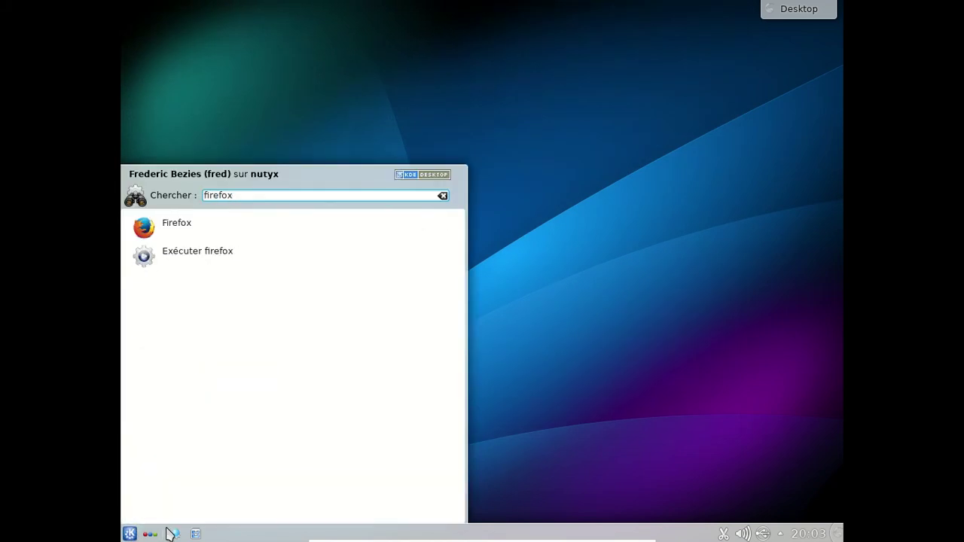
{"action": "left_click", "coordinate": [239, 228]}
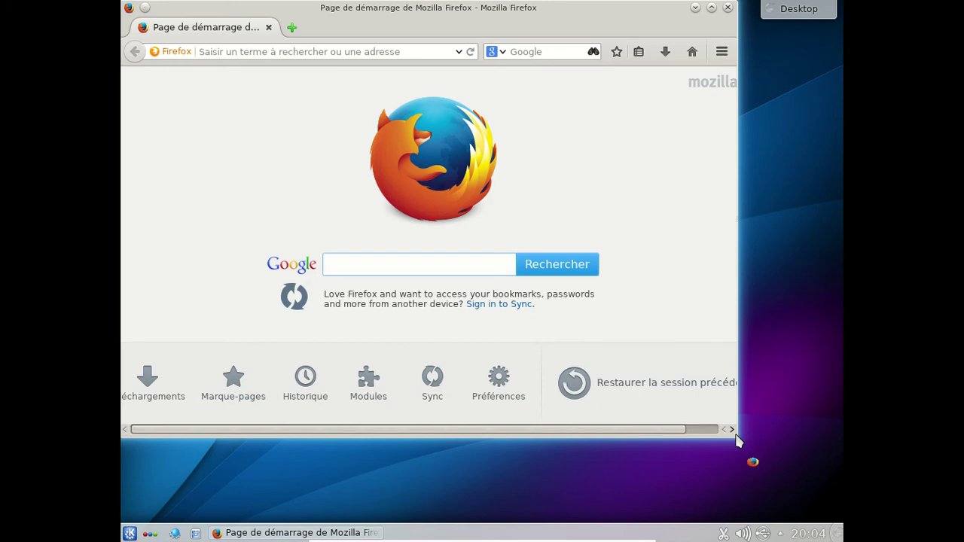
{"action": "left_click_drag", "start_coordinate": [739, 436], "coordinate": [798, 484]}
Load the website inlimbo1.bandcamp.com
{"action": "left_click", "coordinate": [296, 53]}
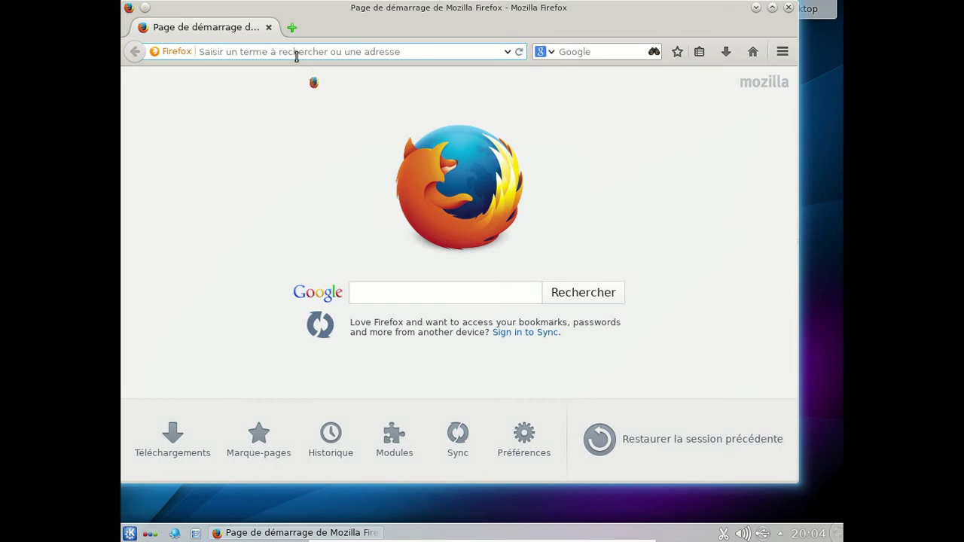
{"action": "type", "text": "inlimbo"}
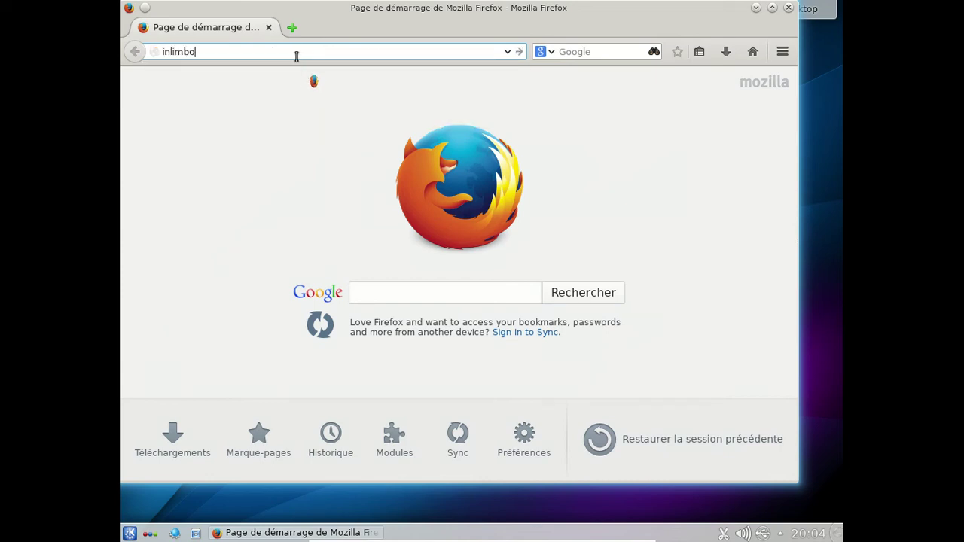
{"action": "type", "text": "1.bandcamp.com"}
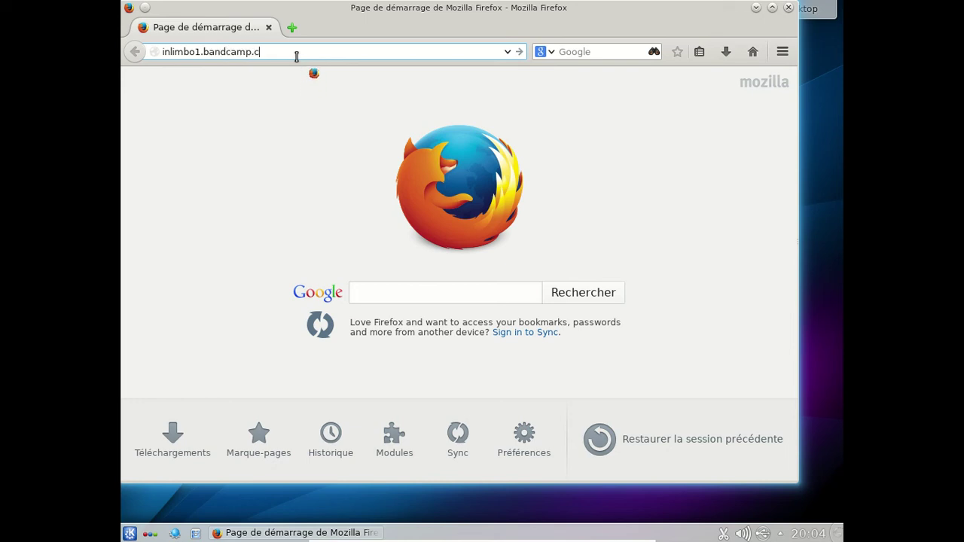
{"action": "key", "text": "Return"}
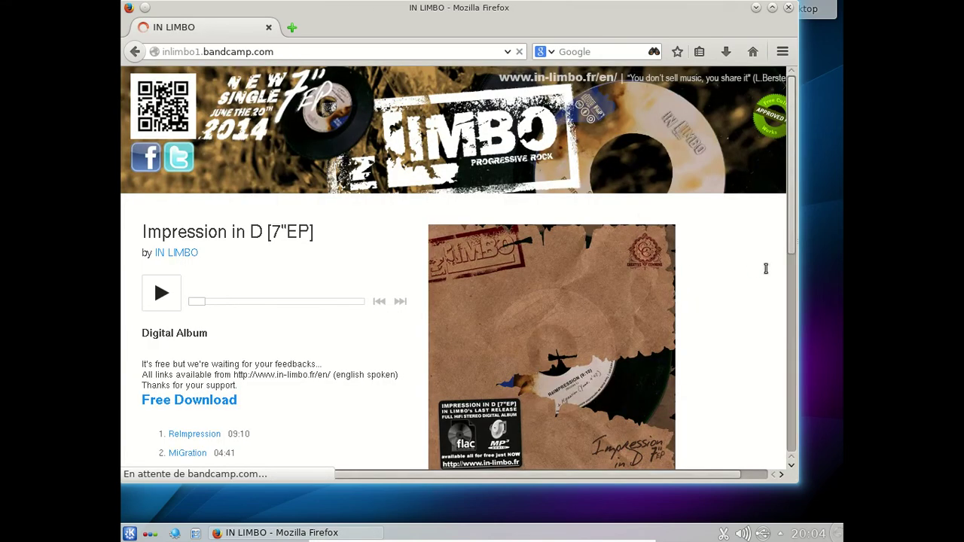
Open the album Interstices [Full album - 2013] from the discography, play the track "Ballade intersiderale" briefly and pause it
{"action": "scroll", "coordinate": [729, 290], "scroll_direction": "down", "scroll_amount": 8}
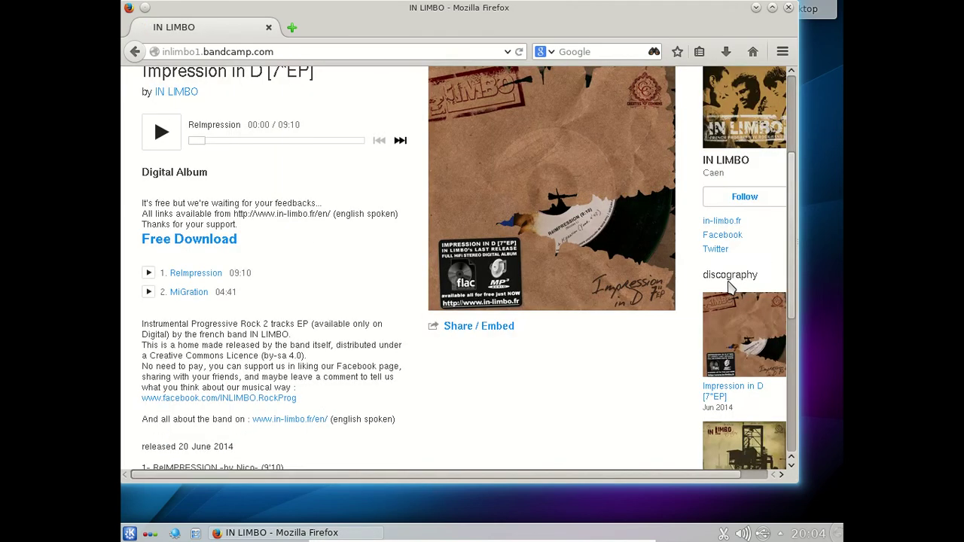
{"action": "left_click", "coordinate": [736, 315]}
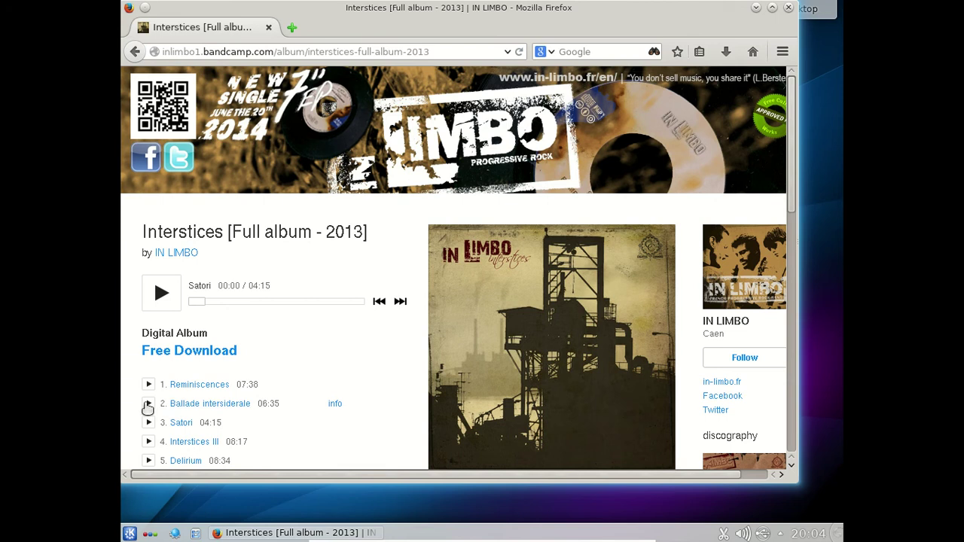
{"action": "left_click", "coordinate": [148, 404]}
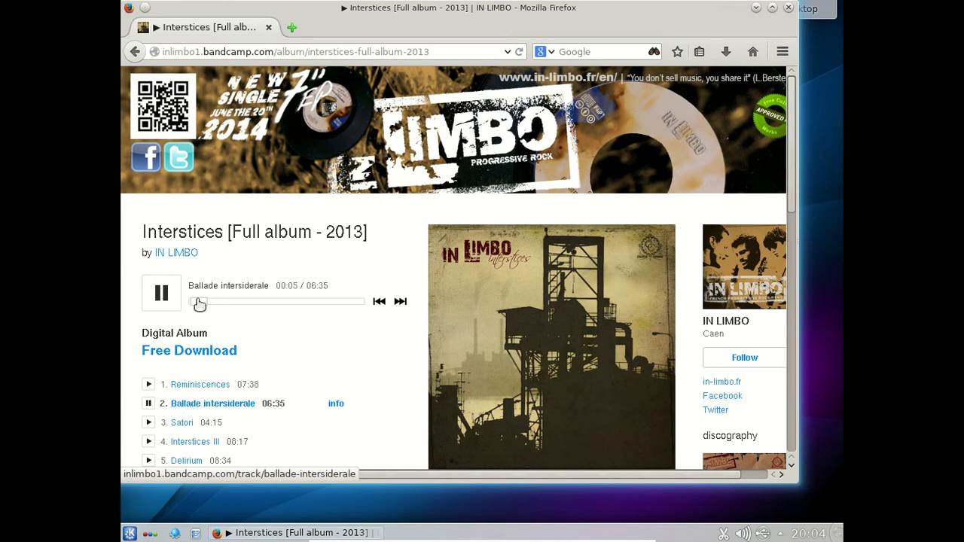
{"action": "left_click", "coordinate": [169, 295]}
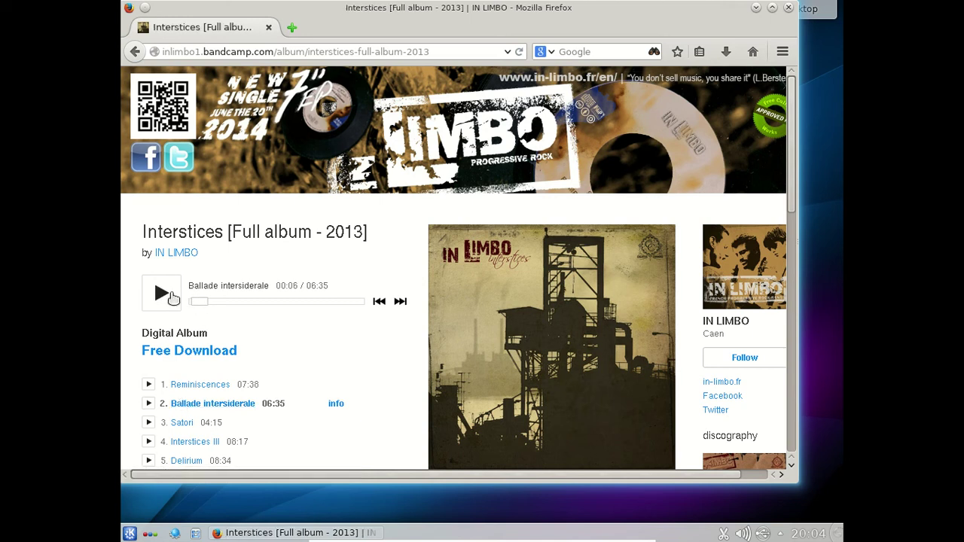
Replace the album tab with a new one and load fr.youtube.com in it
{"action": "left_click", "coordinate": [291, 27]}
{"action": "left_click", "coordinate": [269, 28]}
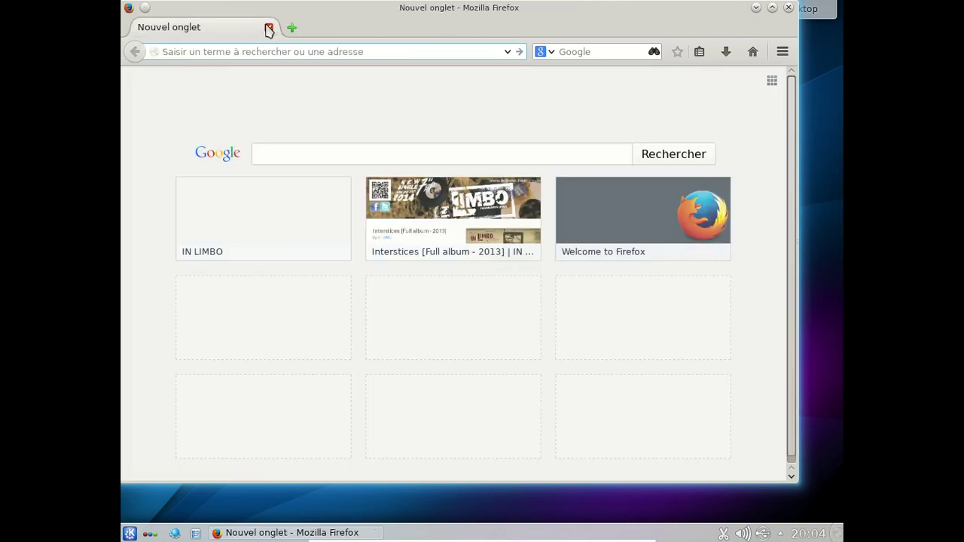
{"action": "type", "text": "fr.youty"}
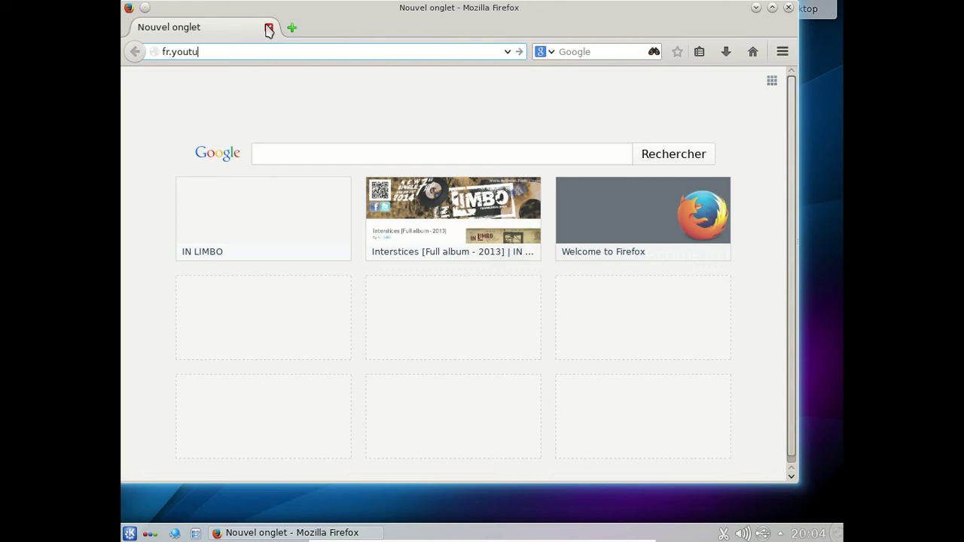
{"action": "type", "text": "ube.Com"}
{"action": "key", "text": "Return"}
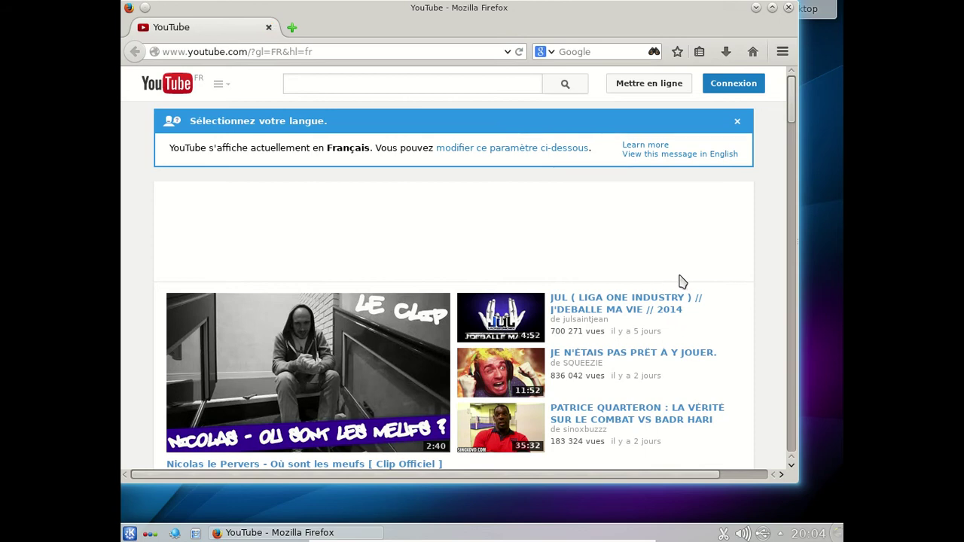
Open the recommended video "Les téléphones - Cyprien" and postpone the Flash plugin installation with "Plus tard"
{"action": "scroll", "coordinate": [716, 281], "scroll_direction": "down", "scroll_amount": 3}
{"action": "scroll", "coordinate": [744, 280], "scroll_direction": "down", "scroll_amount": 5}
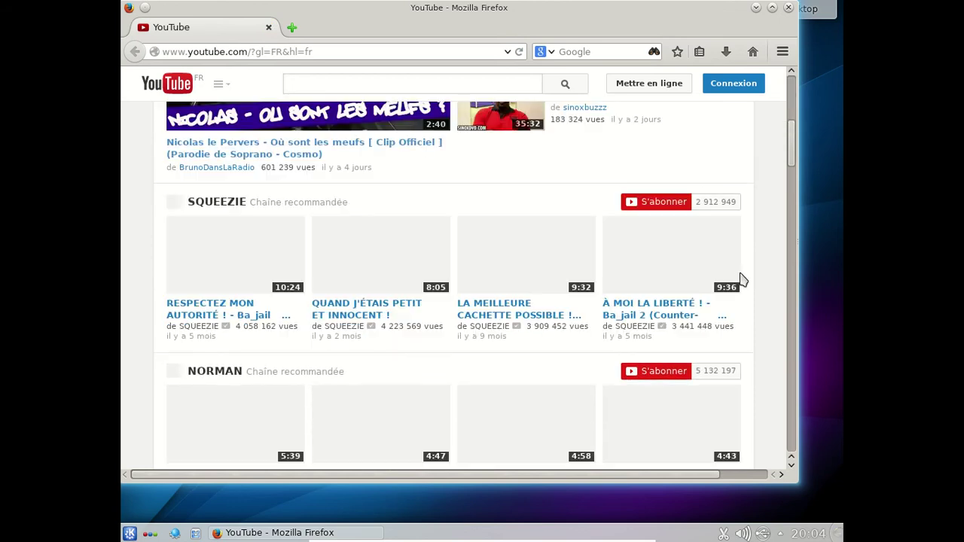
{"action": "scroll", "coordinate": [742, 280], "scroll_direction": "down", "scroll_amount": 4}
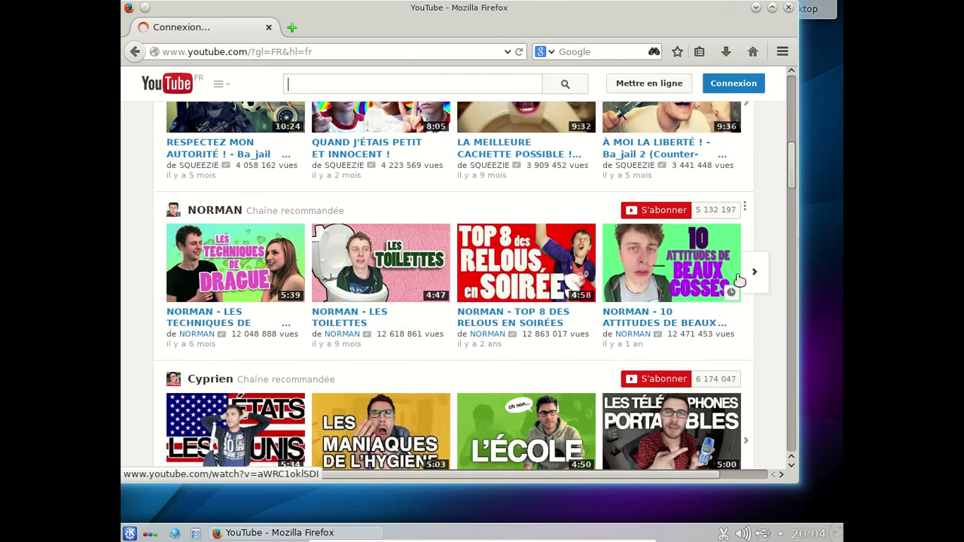
{"action": "scroll", "coordinate": [738, 277], "scroll_direction": "down", "scroll_amount": 6}
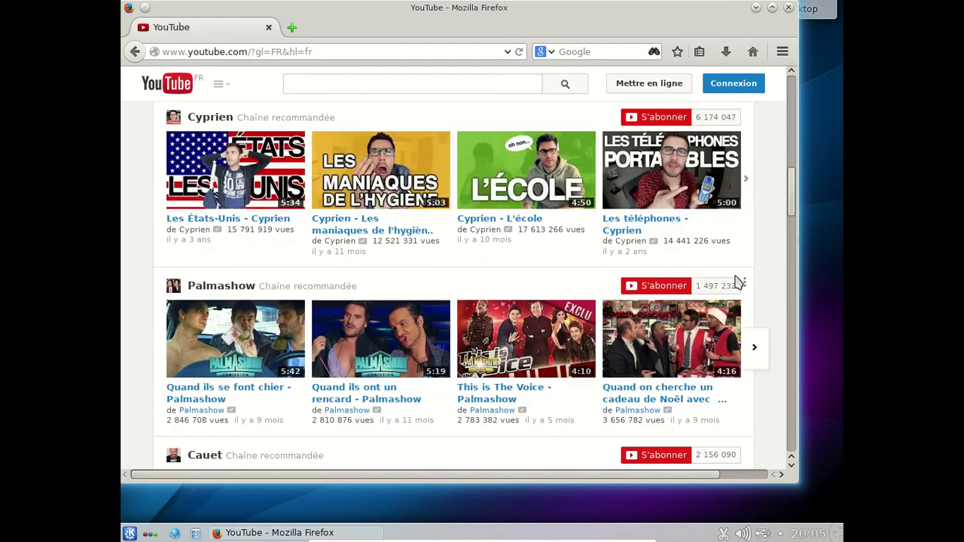
{"action": "left_click", "coordinate": [640, 184]}
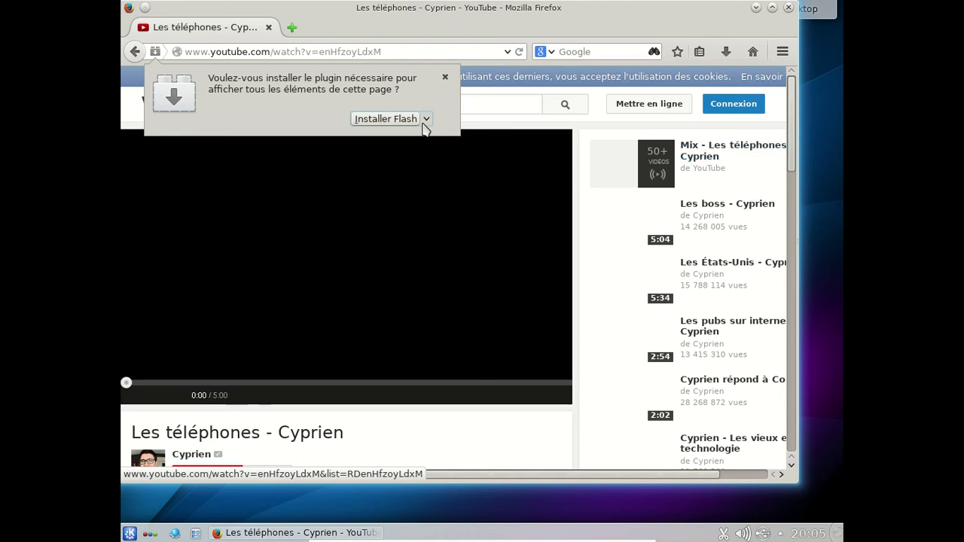
{"action": "left_click", "coordinate": [425, 120]}
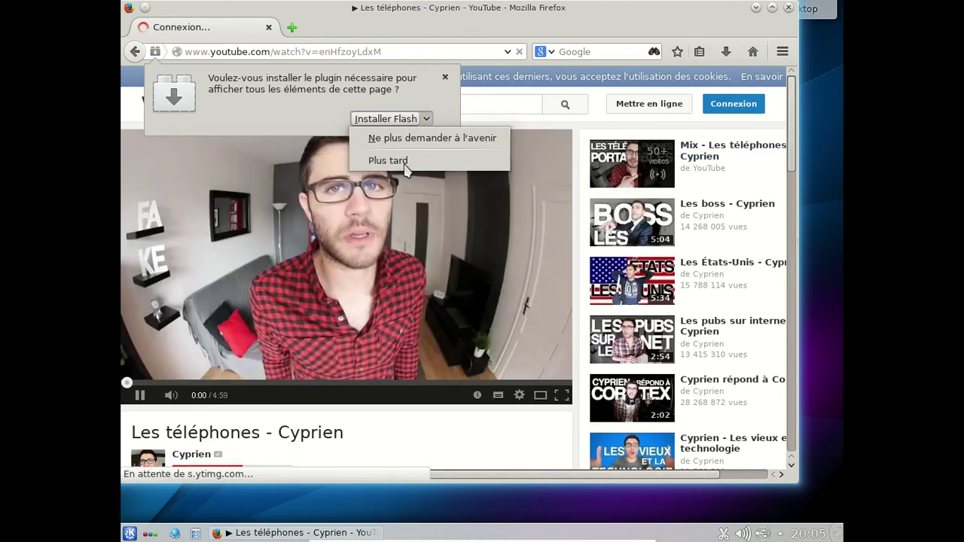
{"action": "left_click", "coordinate": [404, 167]}
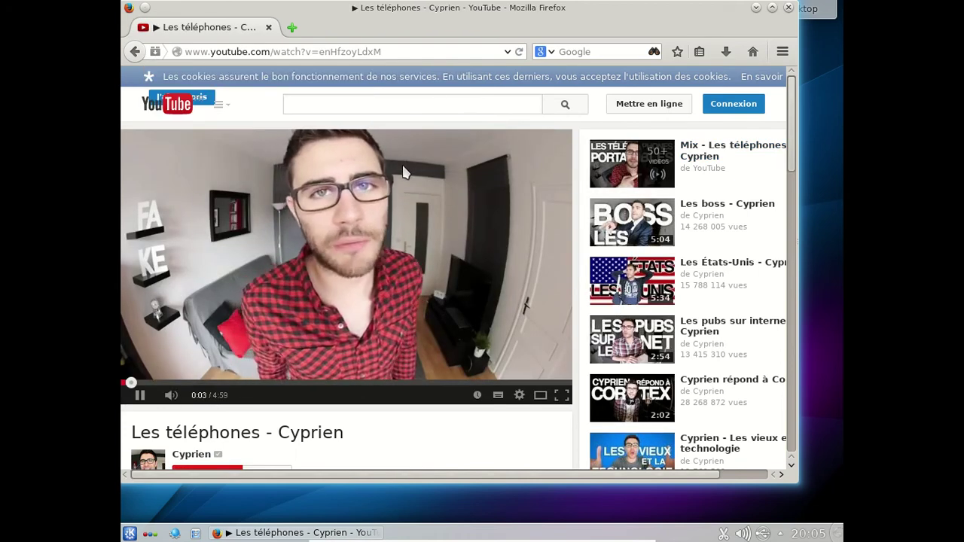
Pause the video and close Firefox
{"action": "left_click", "coordinate": [405, 171]}
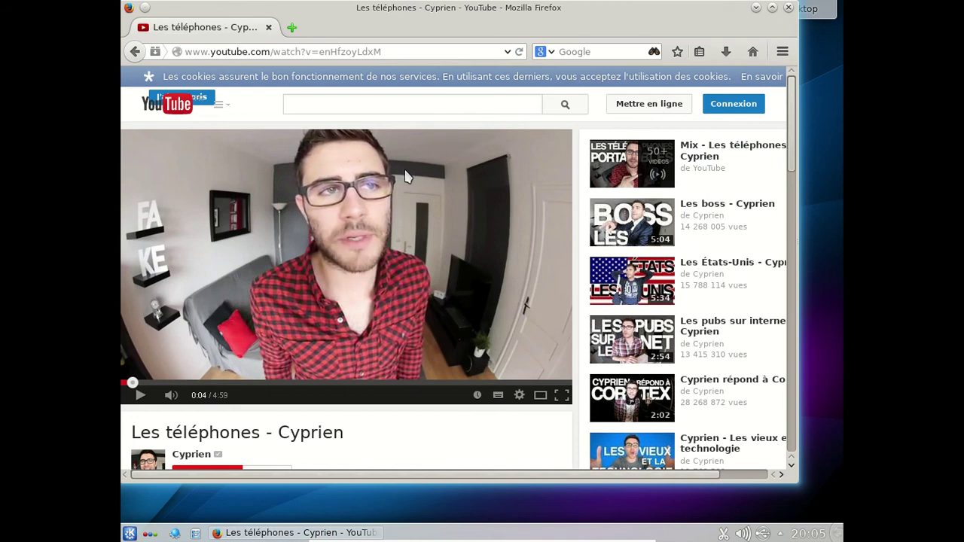
{"action": "left_click", "coordinate": [787, 9]}
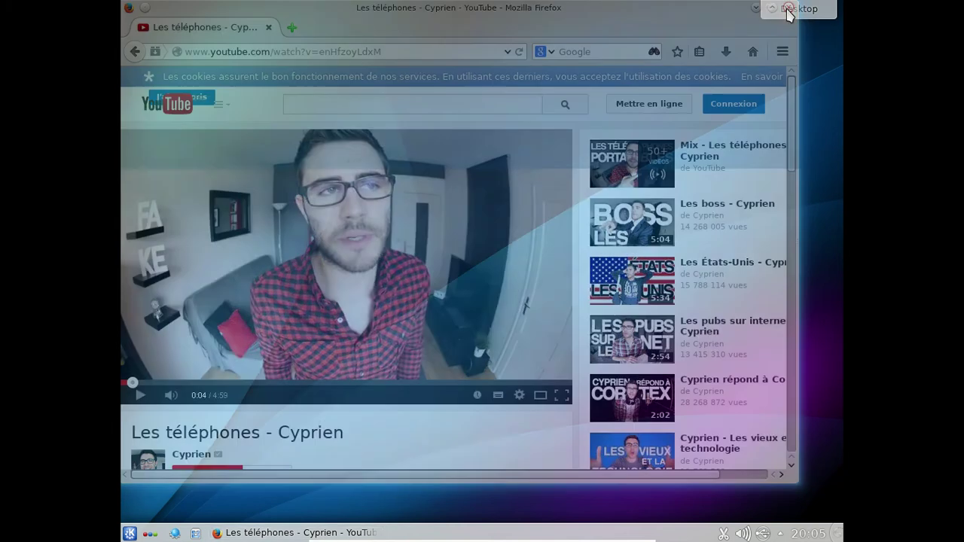
Open a Konsole terminal and install VLC with "sudo cards install vlc", entering the account password for sudo
{"action": "left_click", "coordinate": [130, 533]}
{"action": "type", "text": "konsole"}
{"action": "key", "text": "Return"}
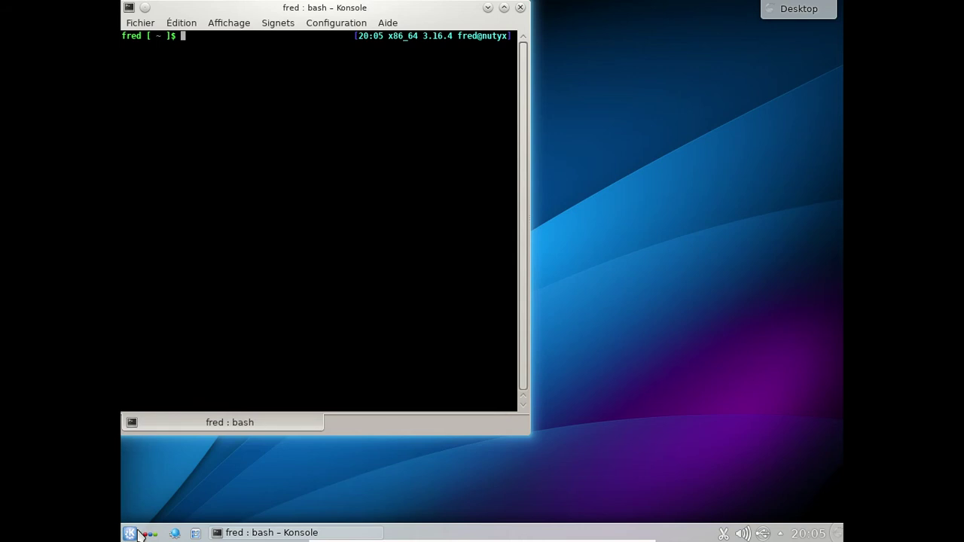
{"action": "type", "text": "sudo cards instal"}
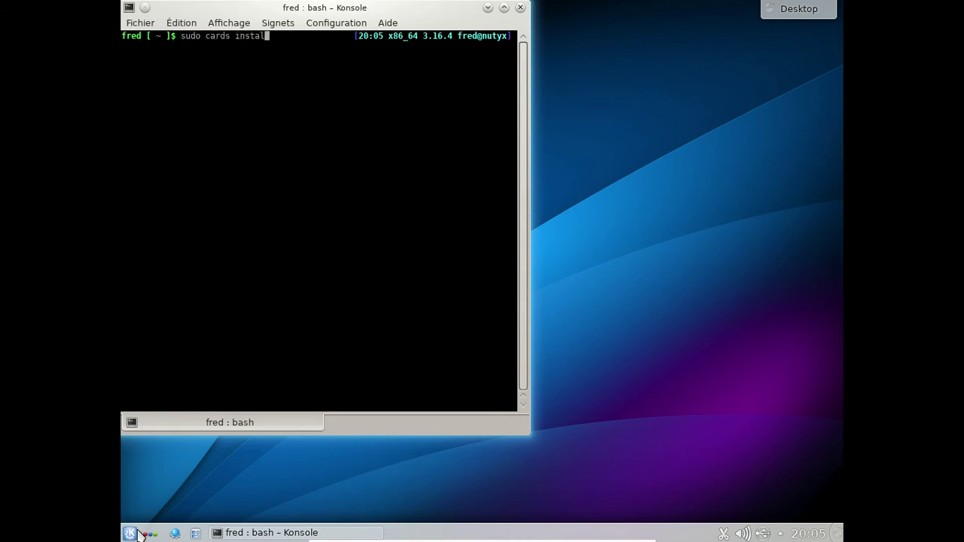
{"action": "type", "text": "l vlc"}
{"action": "key", "text": "Return"}
{"action": "key", "text": "Return"}
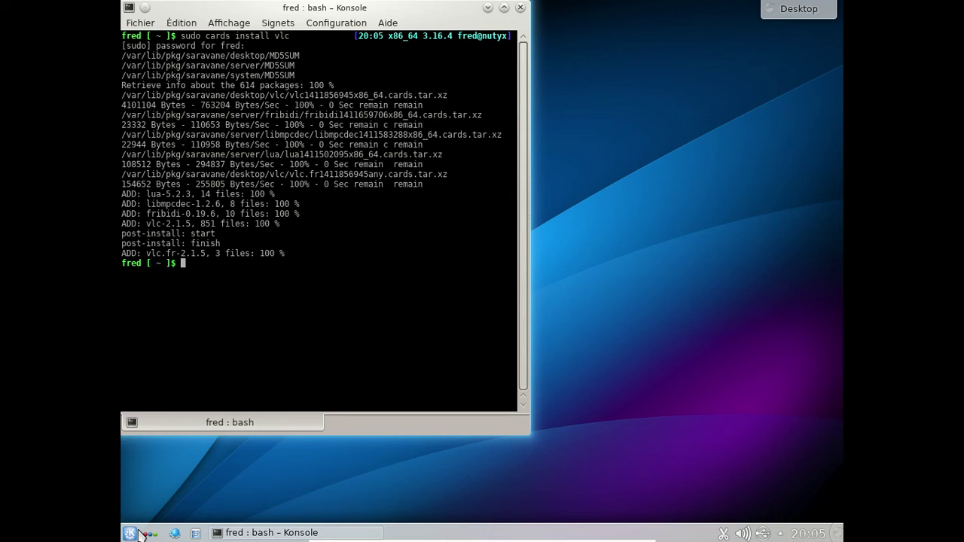
Reuse the previous install command for GIMP, running "sudo cards install gimp"
{"action": "key", "text": "Up"}
{"action": "key", "text": "BackSpace"}
{"action": "key", "text": "BackSpace"}
{"action": "type", "text": "gimp"}
{"action": "key", "text": "Return"}
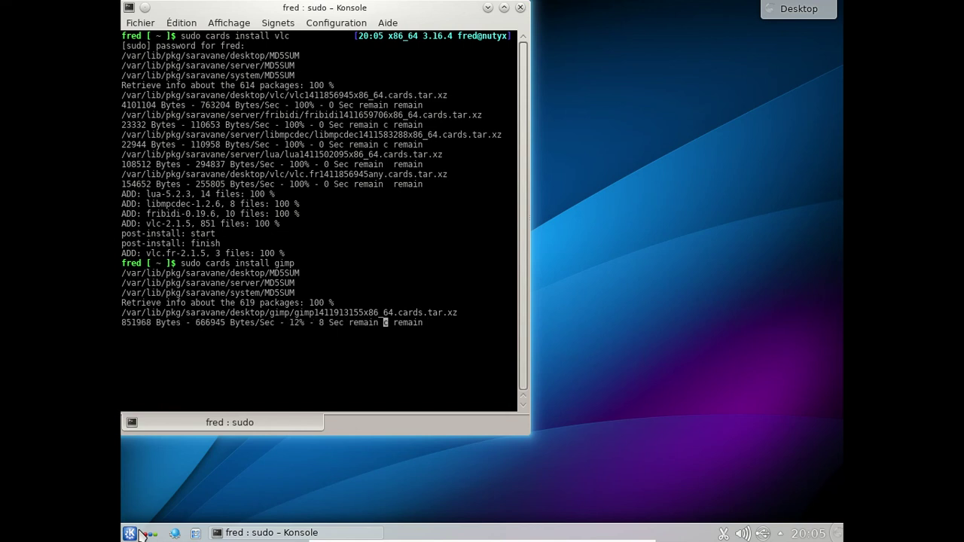
Launch VLC from the application launcher and accept its privacy and network dialog with automatic media info retrieval enabled
{"action": "left_click", "coordinate": [130, 533]}
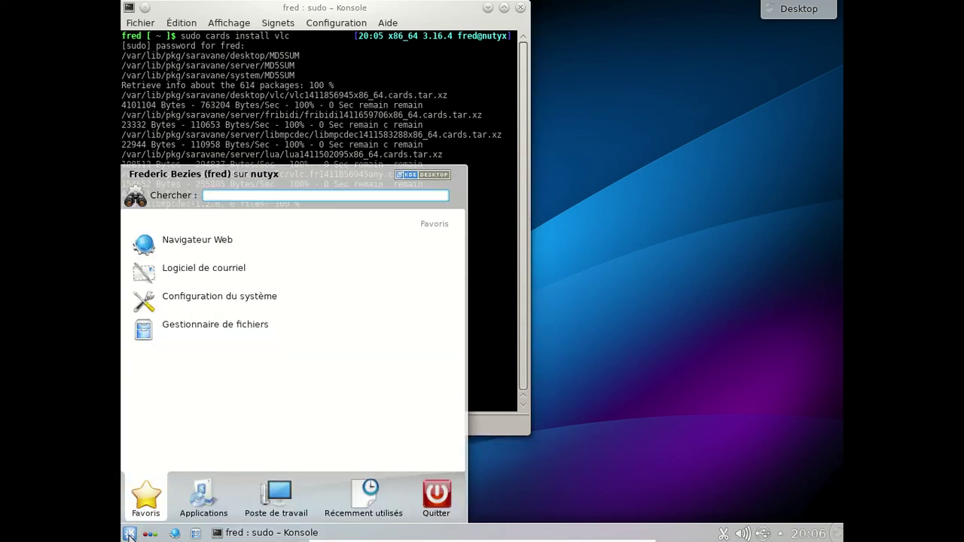
{"action": "type", "text": "bl"}
{"action": "key", "text": "BackSpace"}
{"action": "key", "text": "BackSpace"}
{"action": "type", "text": "vlc"}
{"action": "key", "text": "Return"}
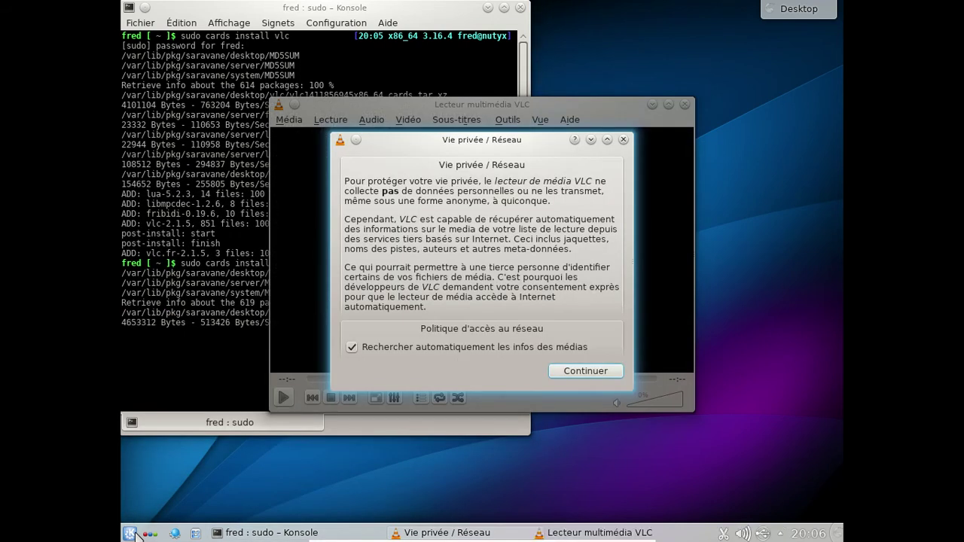
{"action": "left_click", "coordinate": [584, 375]}
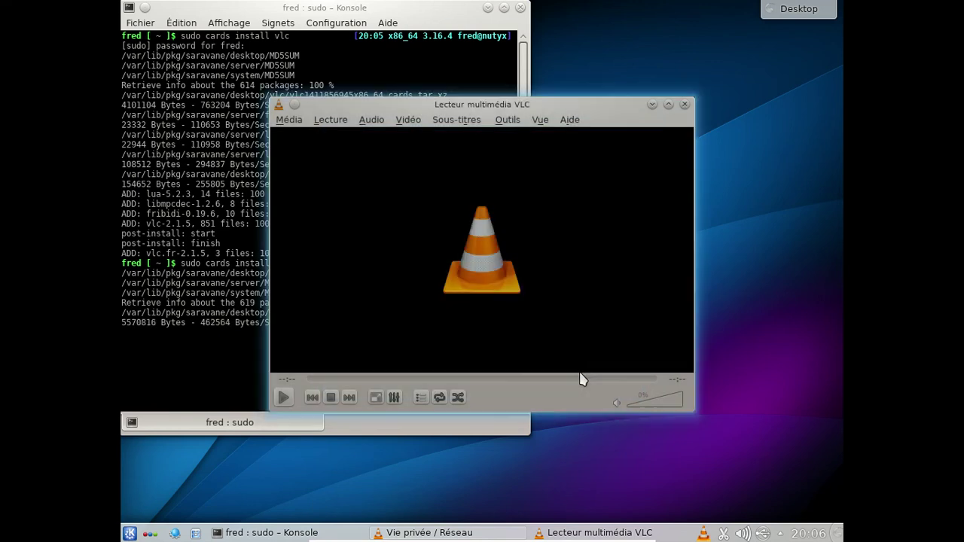
View VLC's "À propos" information, then close it along with the player
{"action": "left_click", "coordinate": [570, 119]}
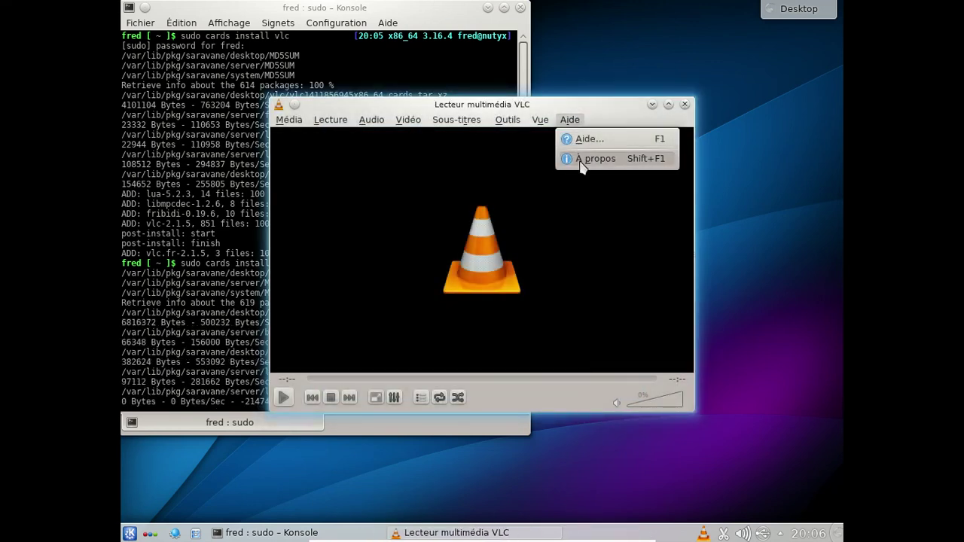
{"action": "left_click", "coordinate": [580, 160]}
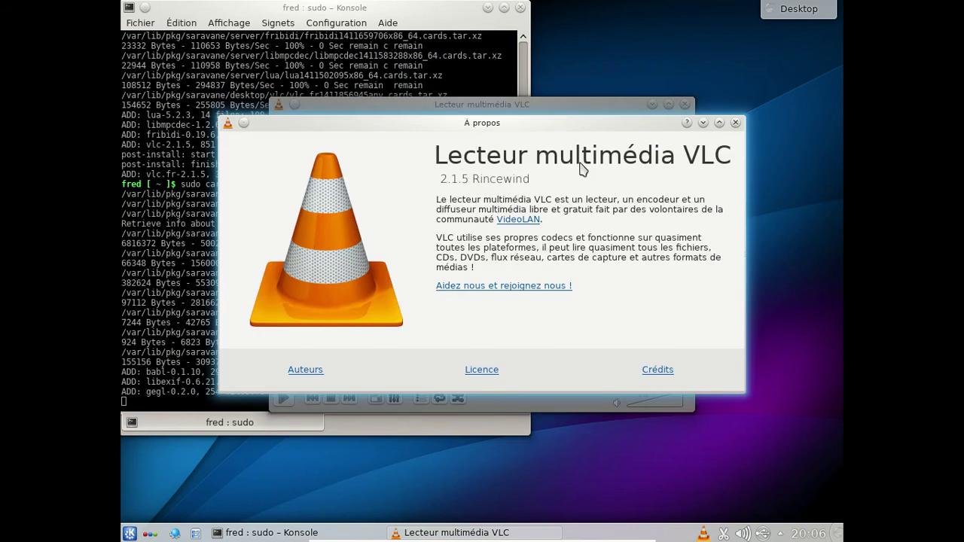
{"action": "left_click", "coordinate": [735, 123]}
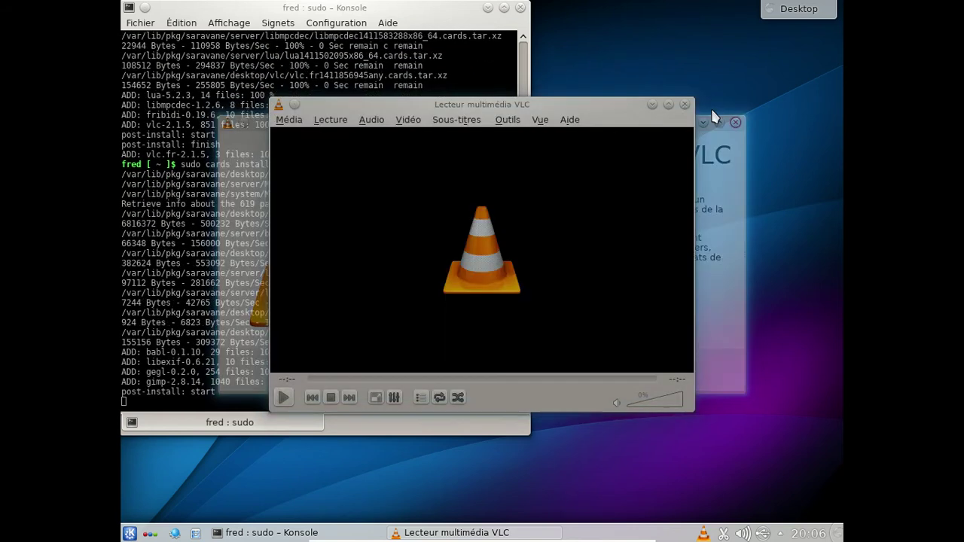
{"action": "left_click", "coordinate": [684, 104]}
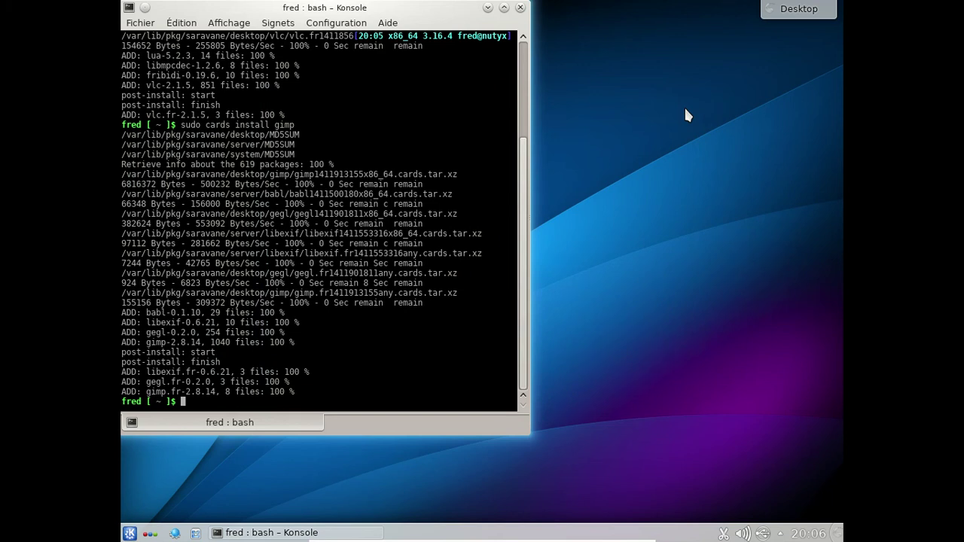
Launch GIMP in the background from the terminal with "gimp &", then close it and return to the terminal
{"action": "type", "text": "gimp &"}
{"action": "key", "text": "Return"}
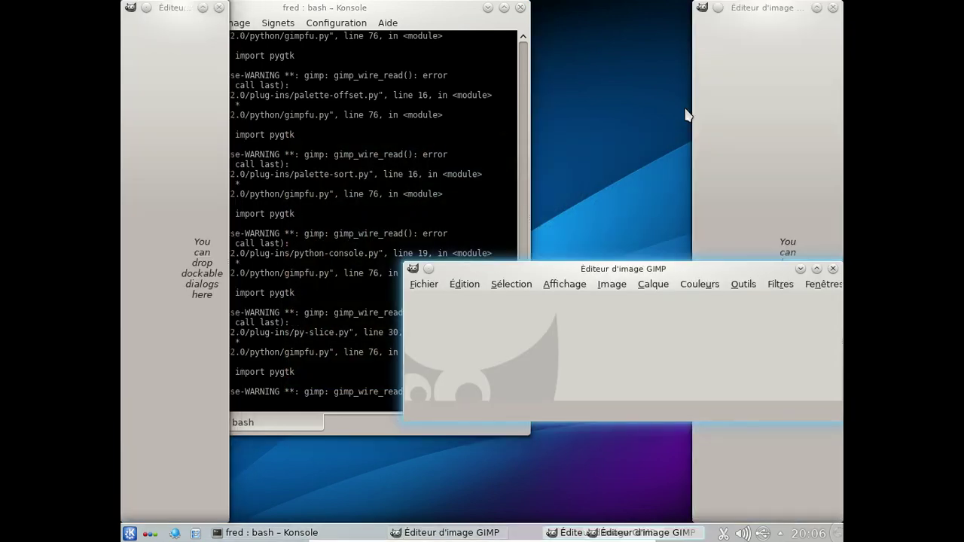
{"action": "left_click_drag", "start_coordinate": [584, 280], "coordinate": [202, 85]}
{"action": "left_click", "coordinate": [200, 75]}
{"action": "left_click", "coordinate": [267, 426]}
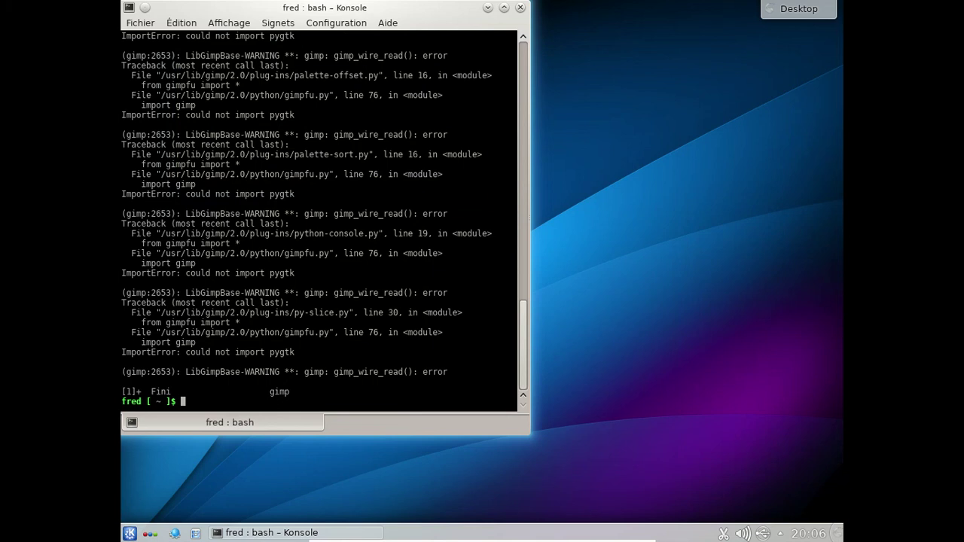
List the available audio packages page by page with "sudo cards search audio | more"
{"action": "type", "text": "udo cards search audio "}
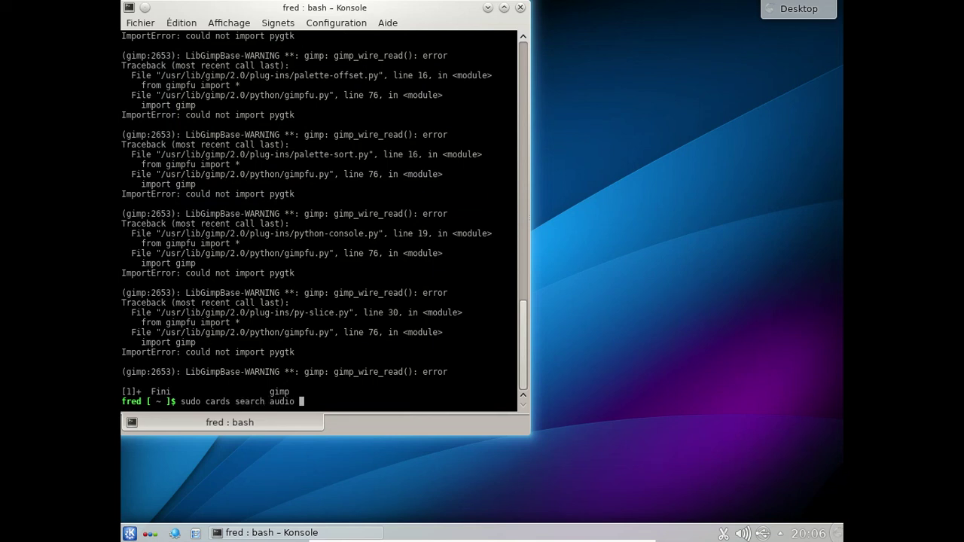
{"action": "type", "text": "| more"}
{"action": "key", "text": "Return"}
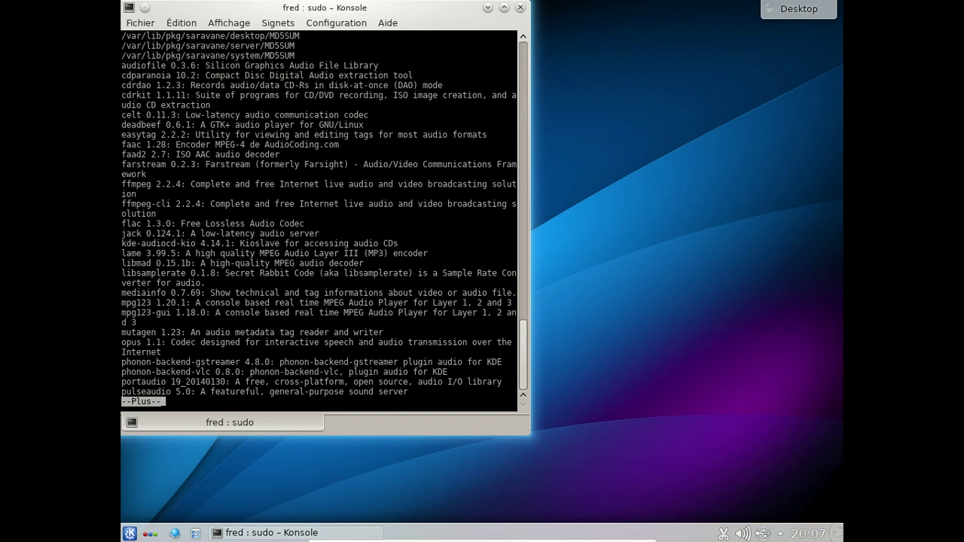
{"action": "key", "text": "space"}
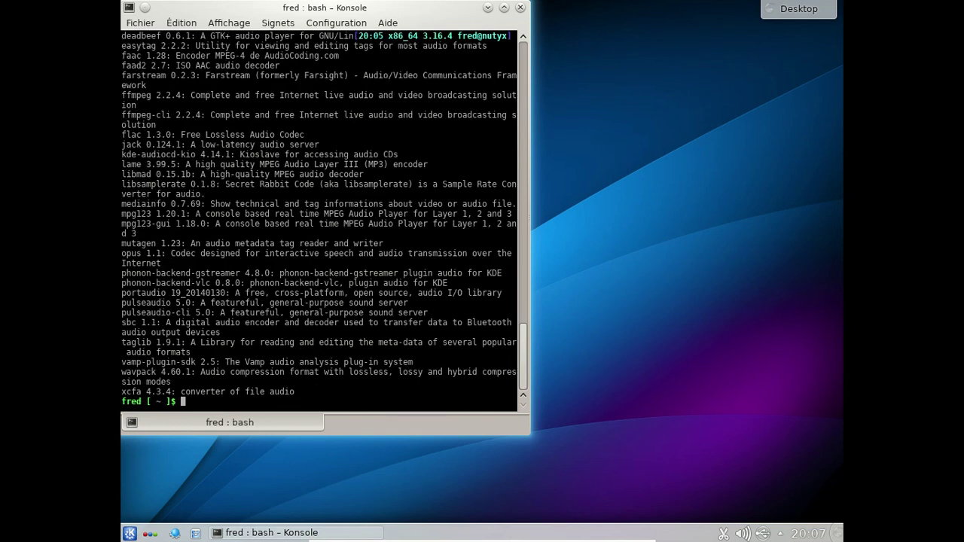
Install the DeaDBeeF audio player with "sudo cards install deadbeef"
{"action": "type", "text": "sudo cards install d"}
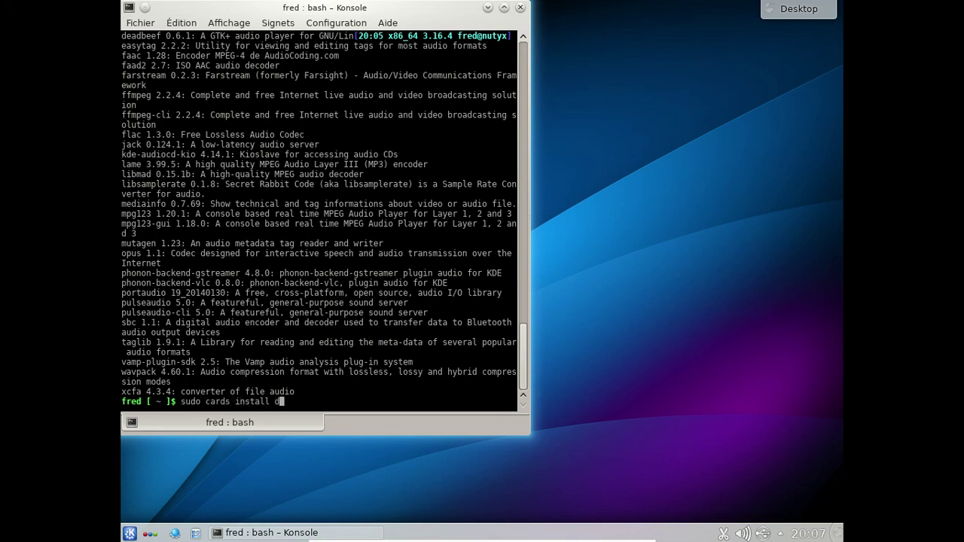
{"action": "type", "text": "eadbeef"}
{"action": "key", "text": "Return"}
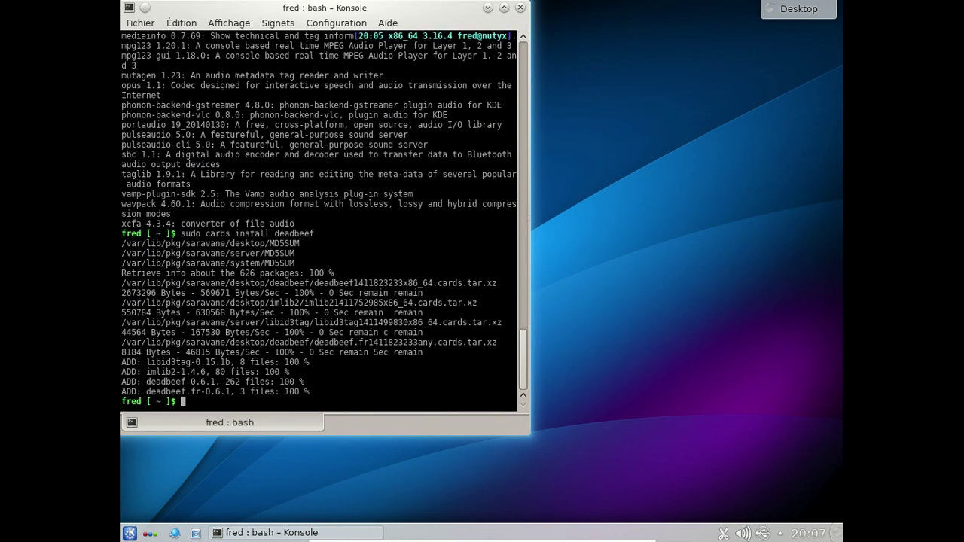
Try to launch DeaDBeeF from the application launcher and with "deadbeef &" in the terminal
{"action": "left_click", "coordinate": [130, 533]}
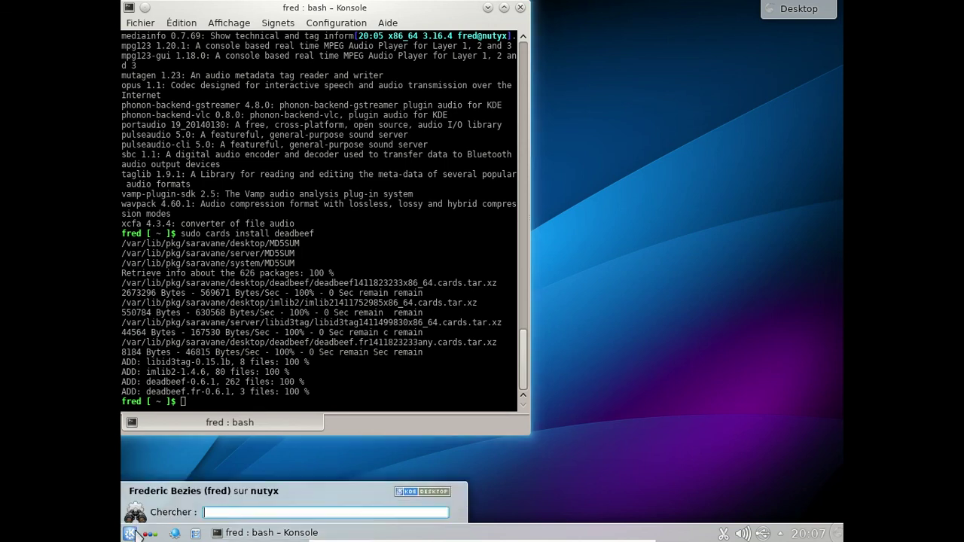
{"action": "type", "text": "deadbeef"}
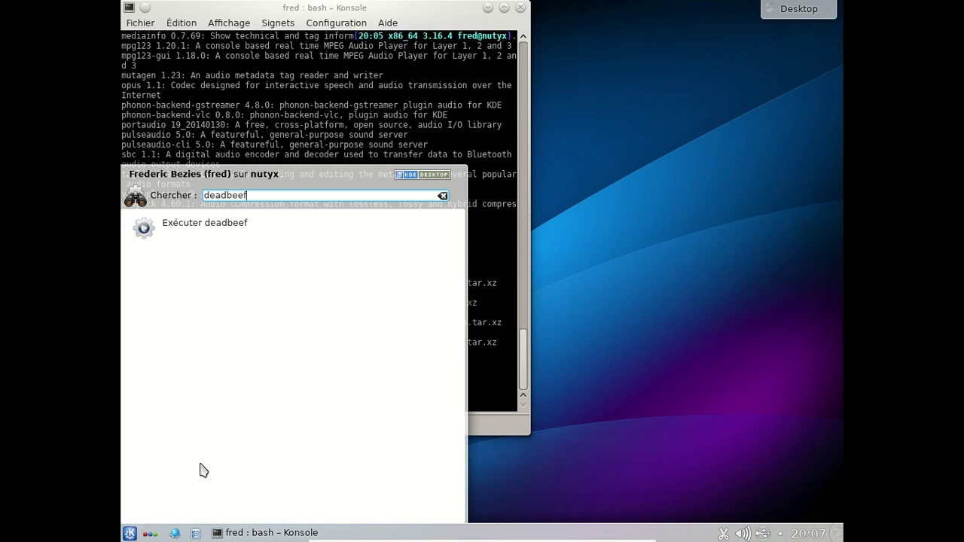
{"action": "key", "text": "Return"}
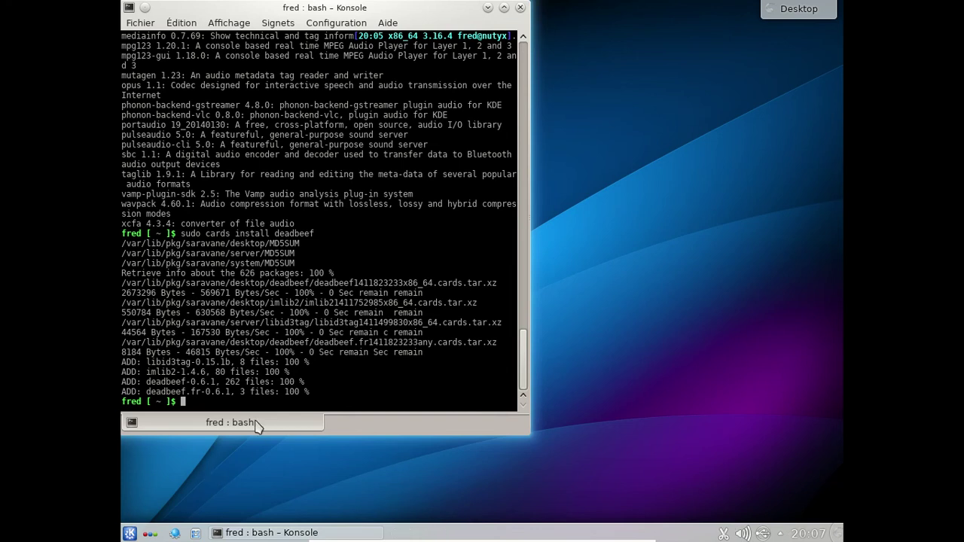
{"action": "type", "text": "deadbeef &"}
{"action": "key", "text": "Return"}
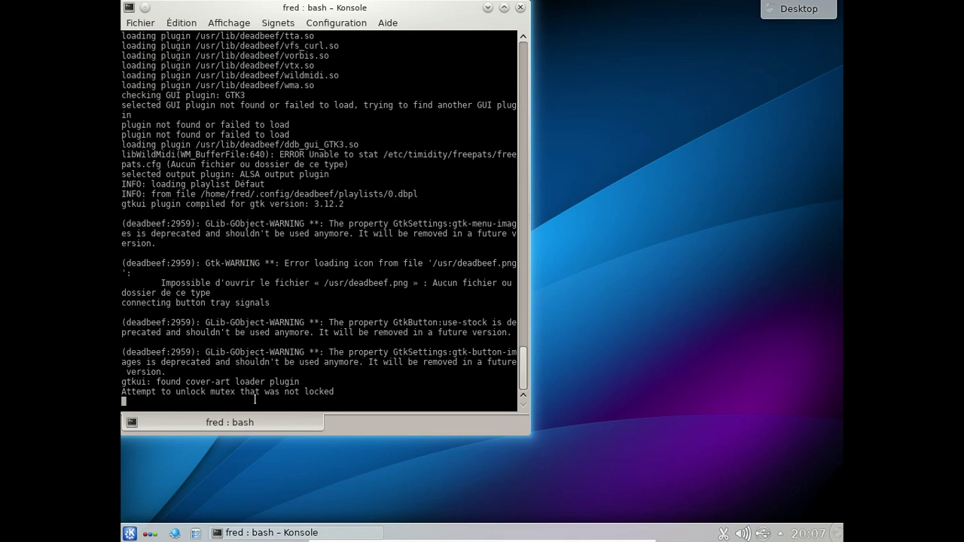
{"action": "key", "text": "Return"}
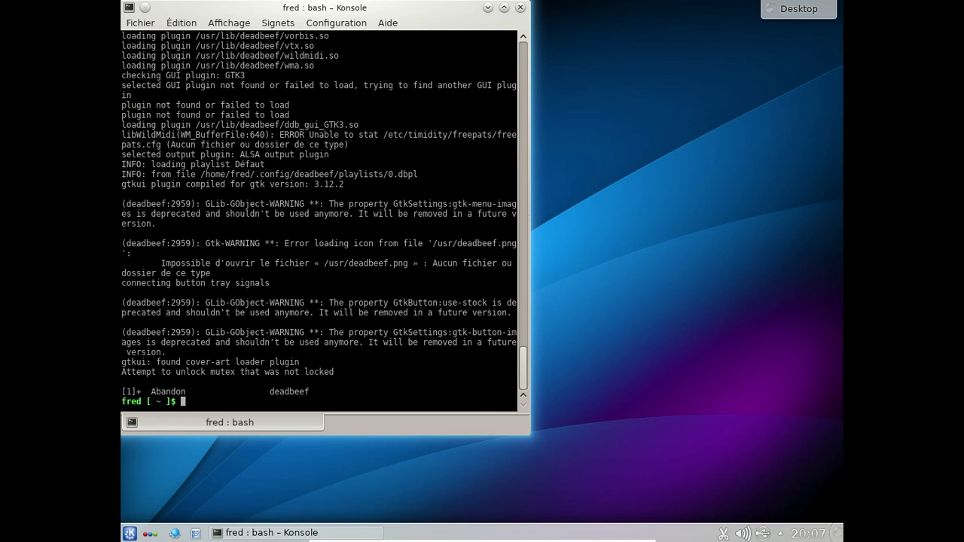
Search the packages for Quod Libet with "sudo cards search quodlibet" and leave the terminal with "exit"
{"action": "key", "text": "Up"}
{"action": "key", "text": "BackSpace"}
{"action": "key", "text": "BackSpace"}
{"action": "key", "text": "BackSpace"}
{"action": "key", "text": "BackSpace"}
{"action": "key", "text": "BackSpace"}
{"action": "key", "text": "BackSpace"}
{"action": "key", "text": "BackSpace"}
{"action": "key", "text": "BackSpace"}
{"action": "type", "text": "sudo cad"}
{"action": "type", "text": "ds search quod"}
{"action": "type", "text": "libe"}
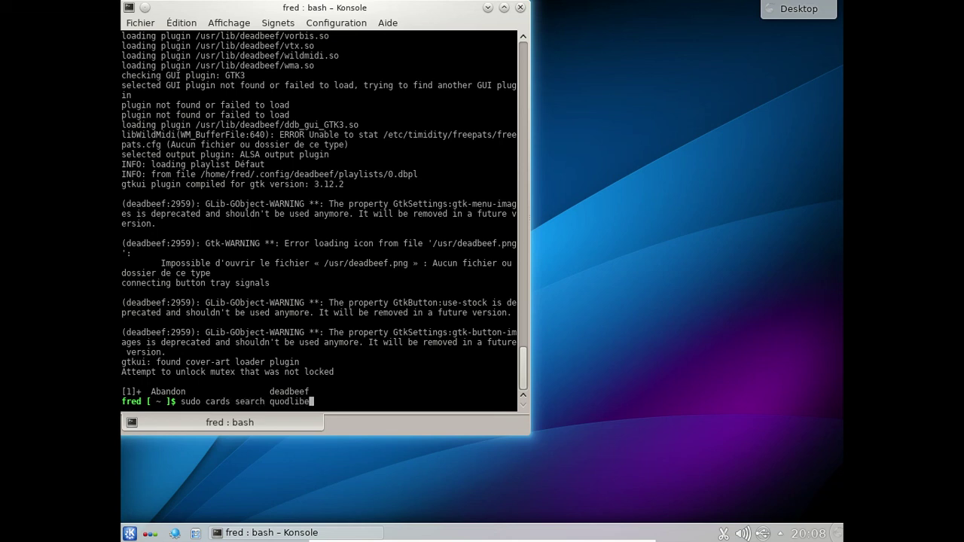
{"action": "key", "text": "Return"}
{"action": "key", "text": "Up"}
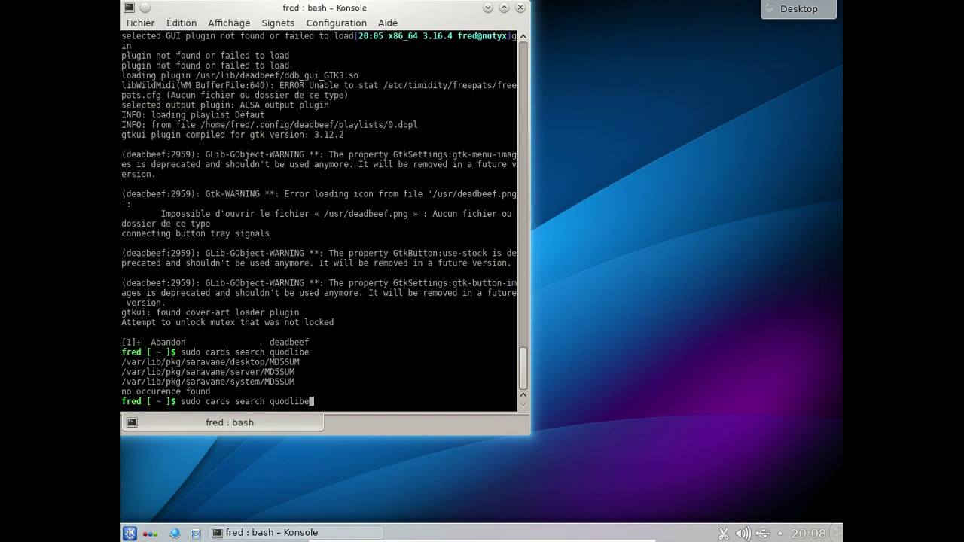
{"action": "type", "text": "t"}
{"action": "key", "text": "Return"}
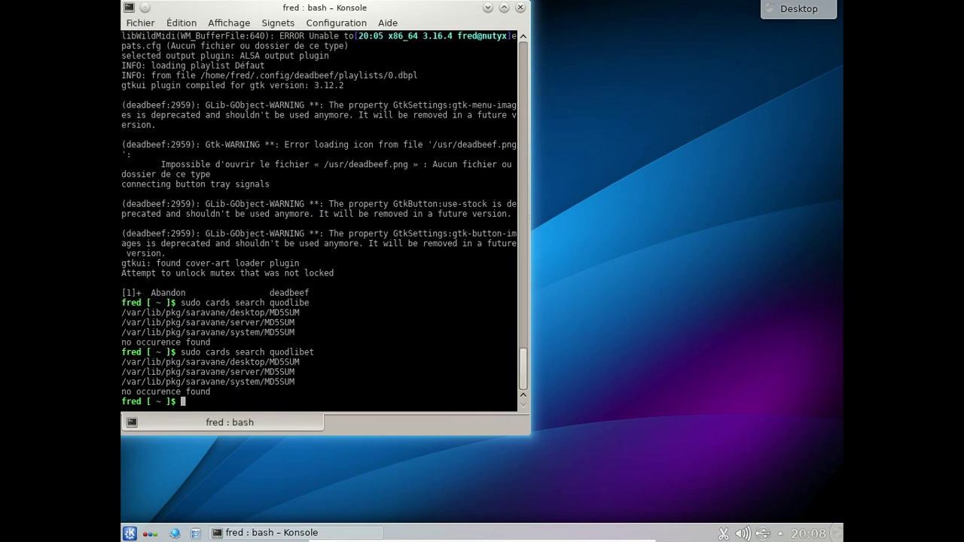
{"action": "type", "text": "exit"}
{"action": "key", "text": "Return"}
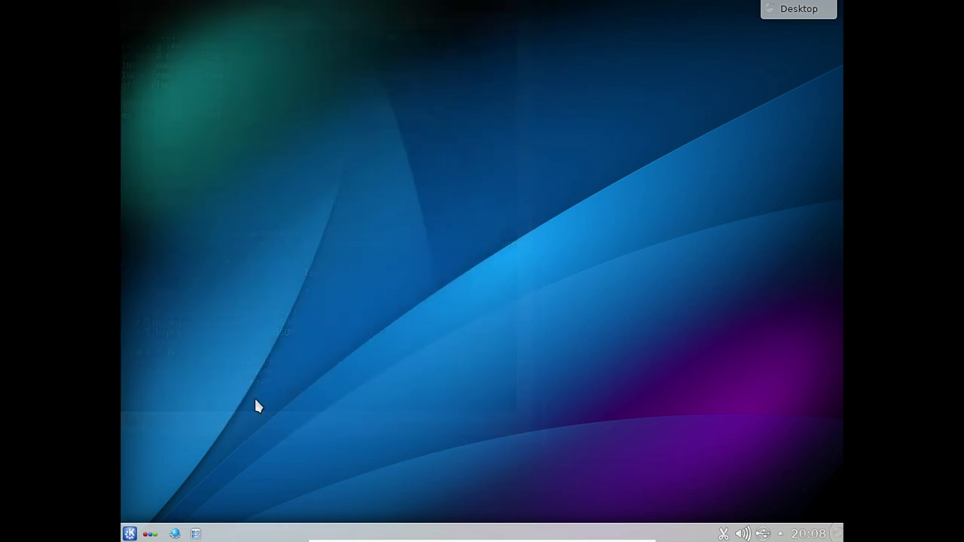
Find Firefox by searching the application launcher for "firefox" and launch it
{"action": "left_click", "coordinate": [130, 534]}
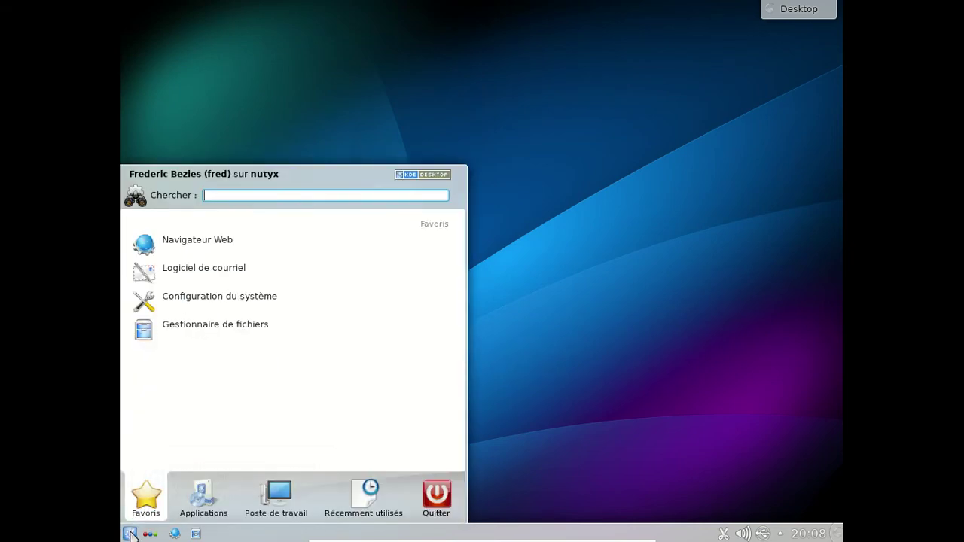
{"action": "mouse_move", "coordinate": [183, 507]}
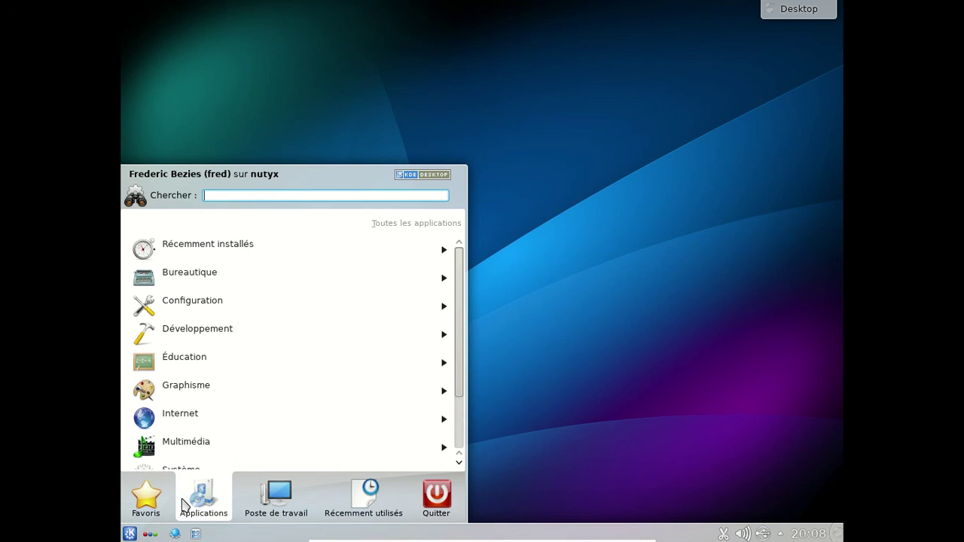
{"action": "type", "text": "fire"}
{"action": "type", "text": "fxo"}
{"action": "key", "text": "BackSpace"}
{"action": "key", "text": "BackSpace"}
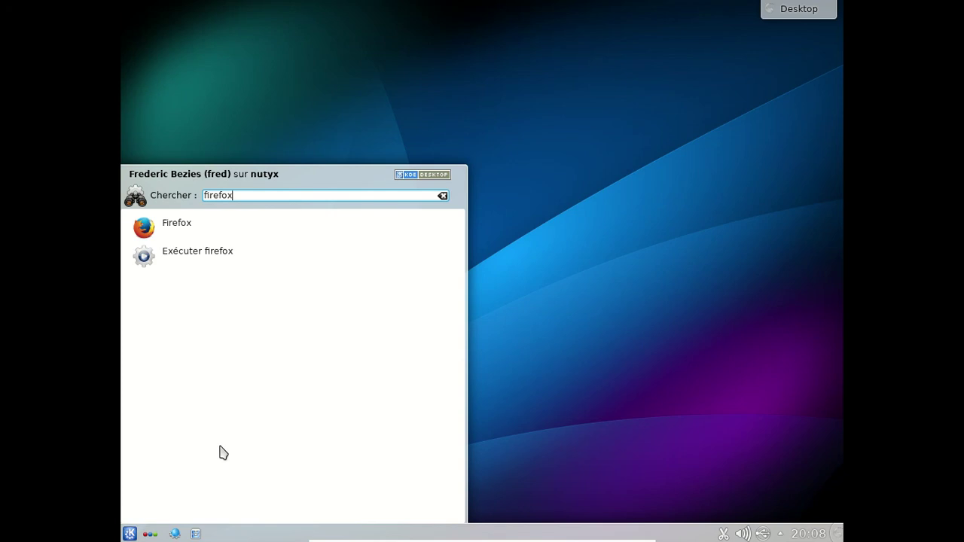
{"action": "left_click", "coordinate": [188, 232]}
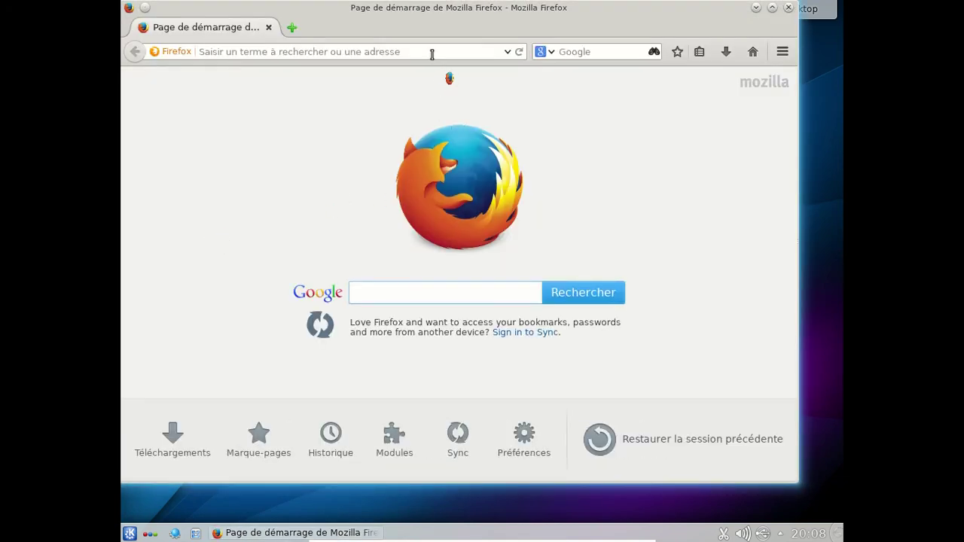
Load nutyx.org in Firefox and open the Information page of its French version
{"action": "left_click", "coordinate": [429, 51]}
{"action": "type", "text": "nutyx.org"}
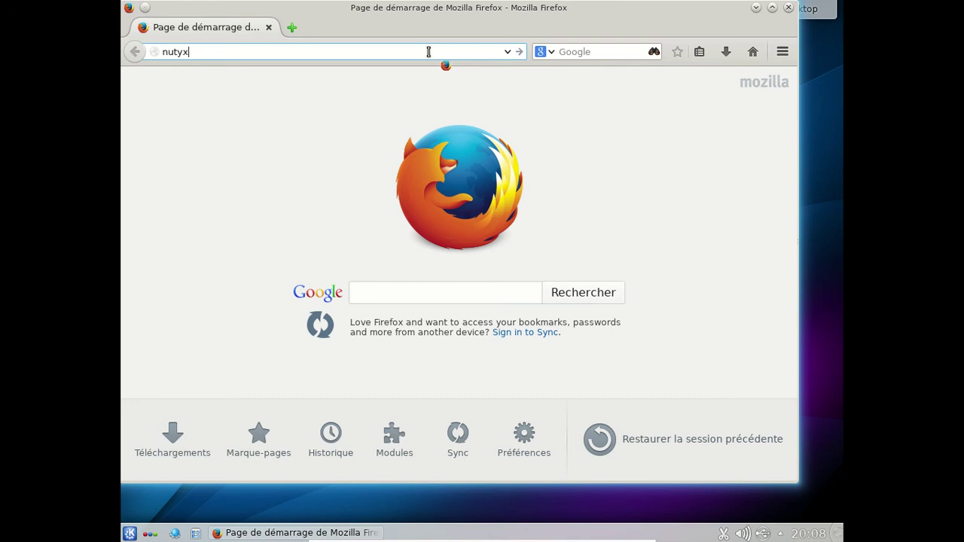
{"action": "key", "text": "Return"}
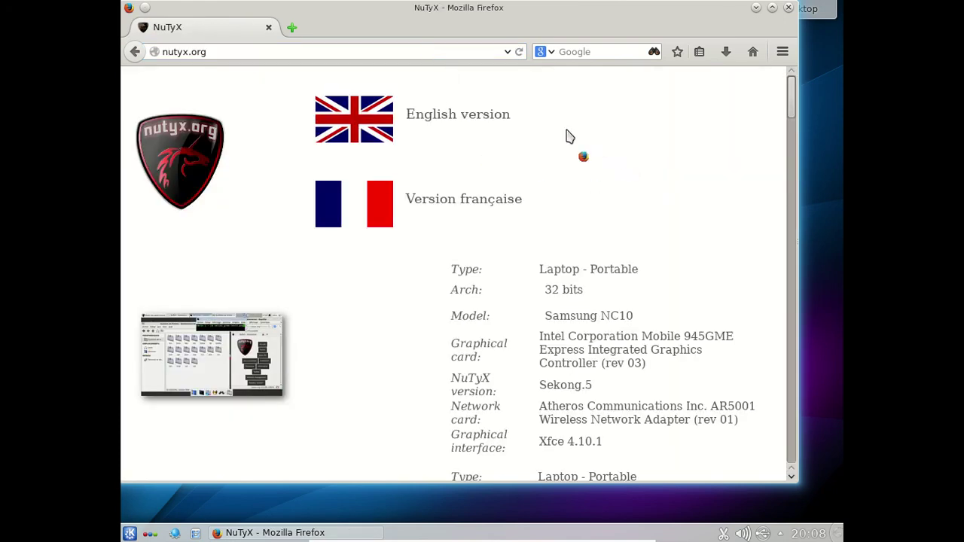
{"action": "left_click", "coordinate": [389, 202]}
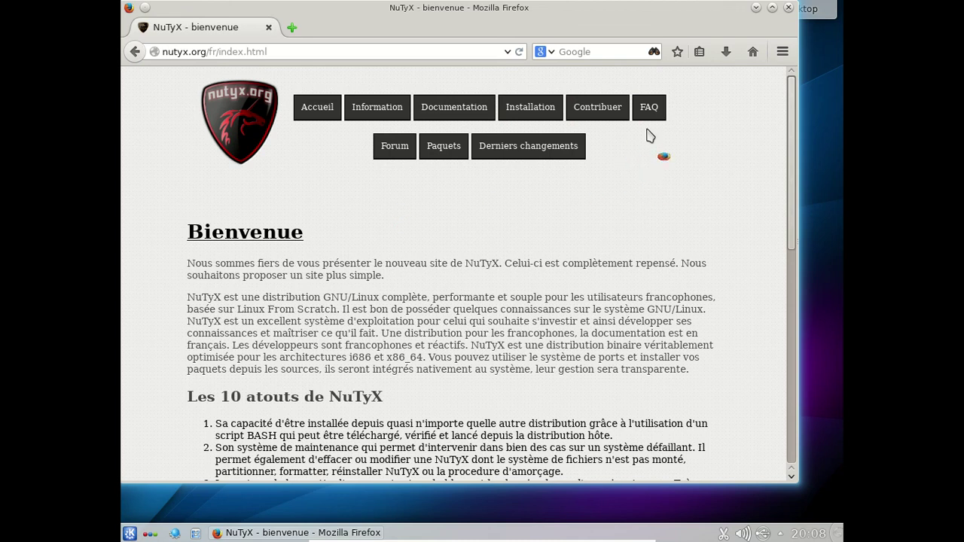
{"action": "left_click", "coordinate": [392, 113]}
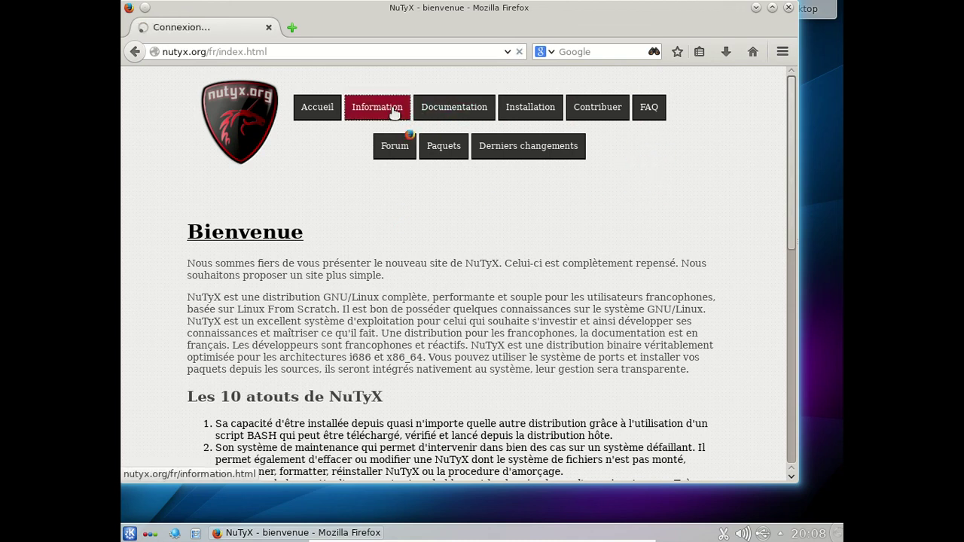
Look through the Information page and open the NuTyX Saravane manual from the site's documentation
{"action": "scroll", "coordinate": [683, 173], "scroll_direction": "down", "scroll_amount": 7}
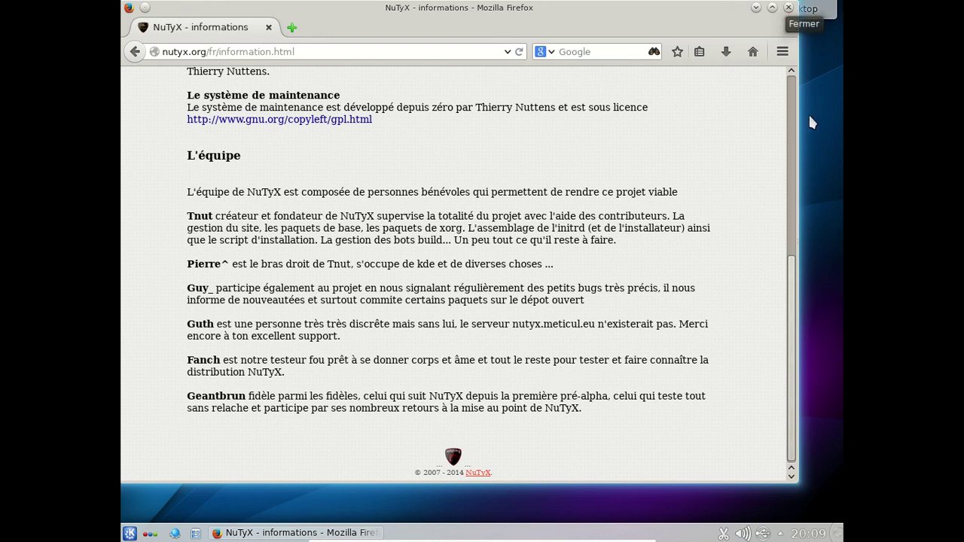
{"action": "left_click", "coordinate": [793, 91]}
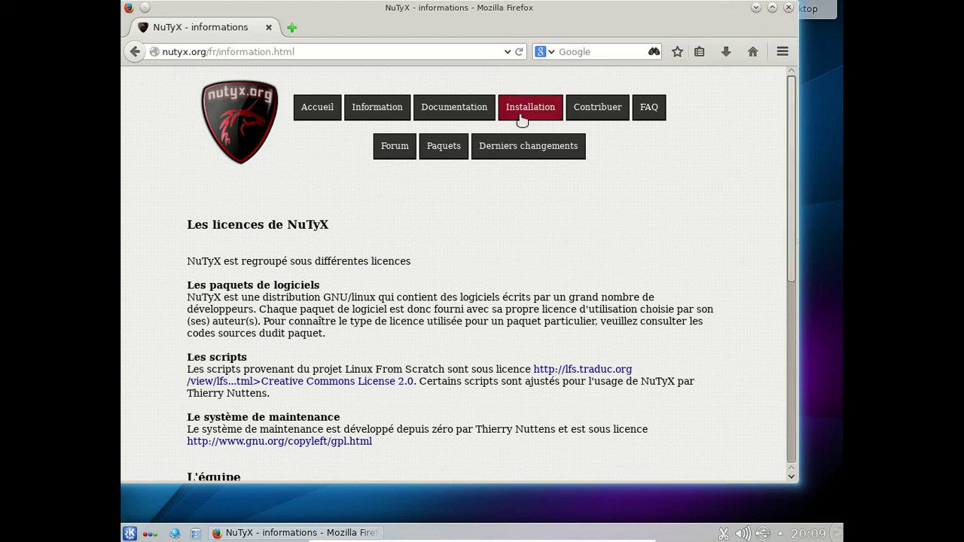
{"action": "left_click", "coordinate": [453, 112]}
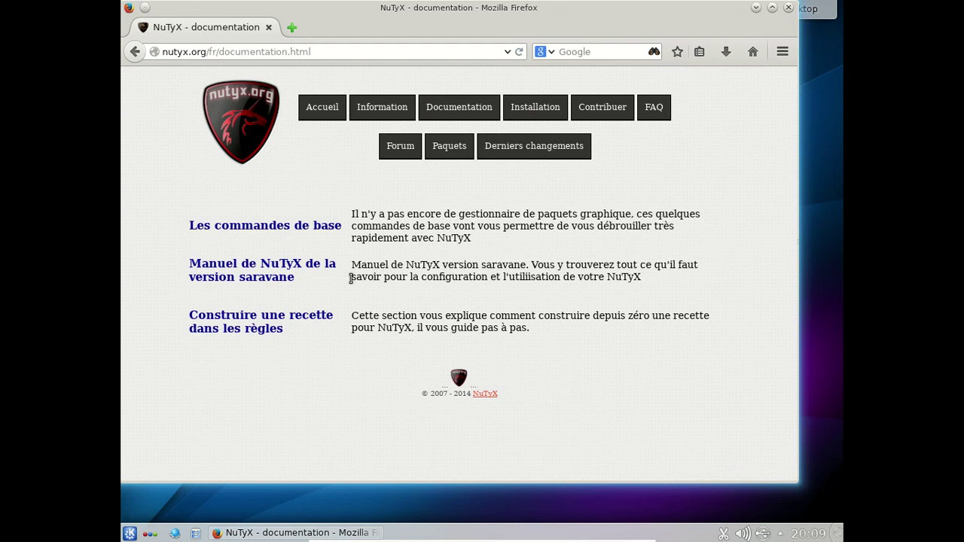
{"action": "left_click", "coordinate": [280, 277]}
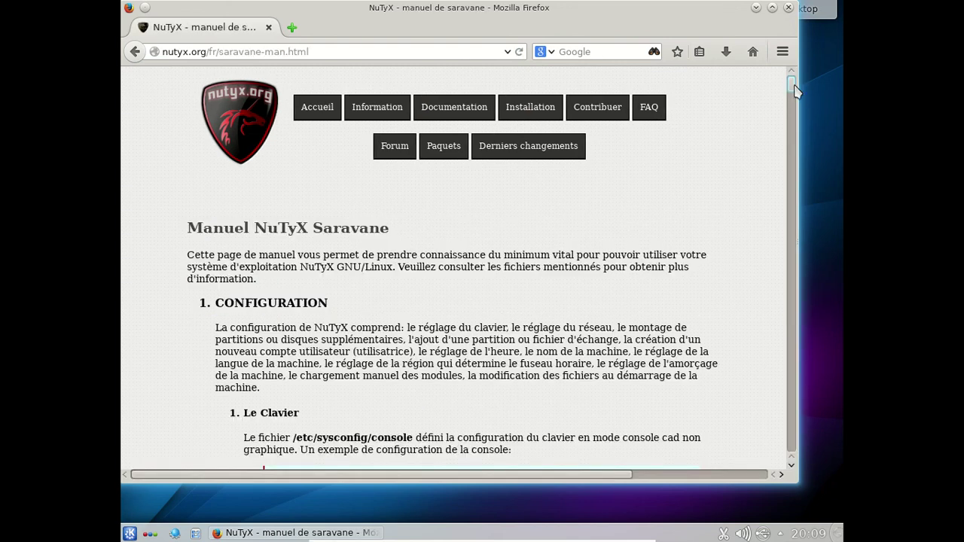
Examine the Saravane manual's sections on the keyboard, network configuration and adding a partition, disk or NFS folder
{"action": "left_click_drag", "start_coordinate": [791, 86], "coordinate": [761, 130]}
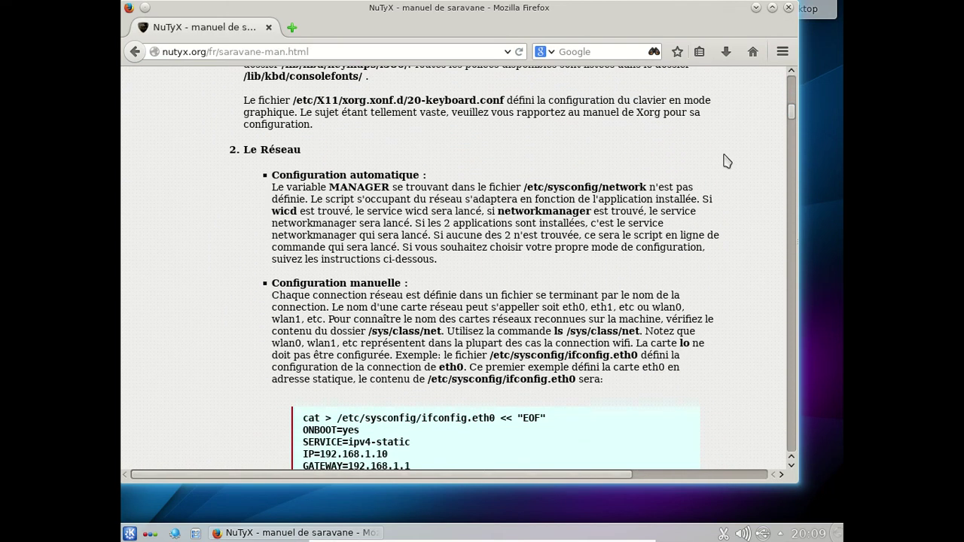
{"action": "scroll", "coordinate": [714, 173], "scroll_direction": "up", "scroll_amount": 10}
{"action": "scroll", "coordinate": [716, 174], "scroll_direction": "down", "scroll_amount": 5}
{"action": "scroll", "coordinate": [716, 174], "scroll_direction": "up", "scroll_amount": 6}
{"action": "scroll", "coordinate": [716, 173], "scroll_direction": "down", "scroll_amount": 14}
{"action": "scroll", "coordinate": [714, 167], "scroll_direction": "down", "scroll_amount": 12}
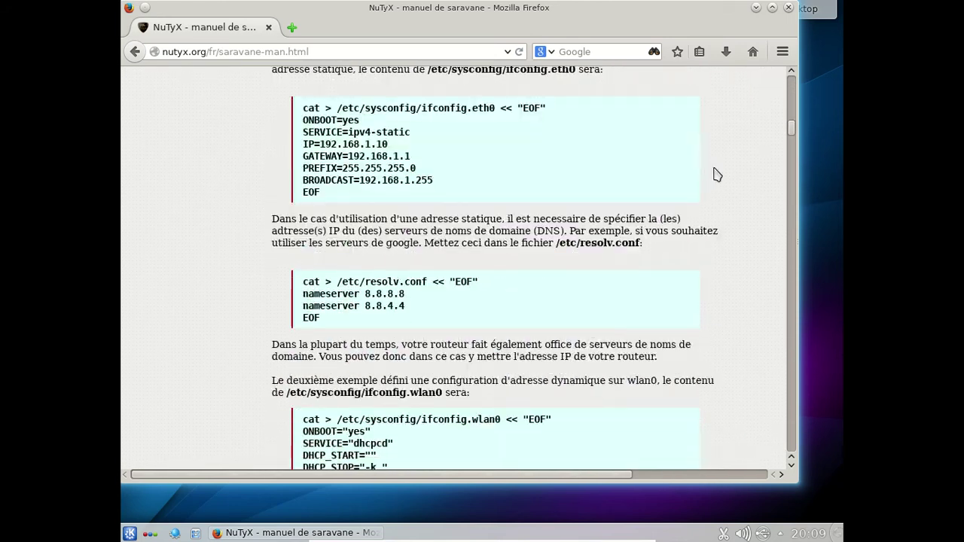
{"action": "scroll", "coordinate": [715, 174], "scroll_direction": "down", "scroll_amount": 12}
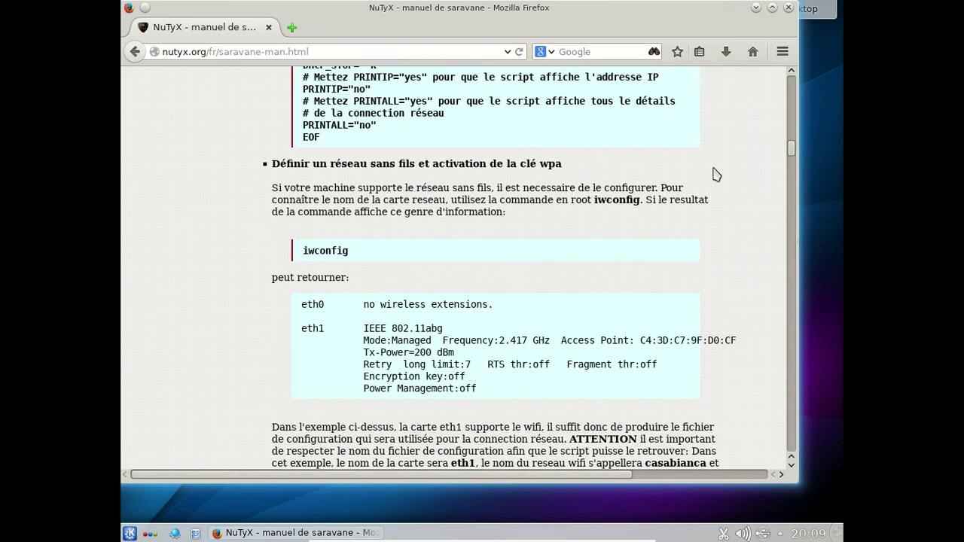
{"action": "scroll", "coordinate": [715, 174], "scroll_direction": "down", "scroll_amount": 8}
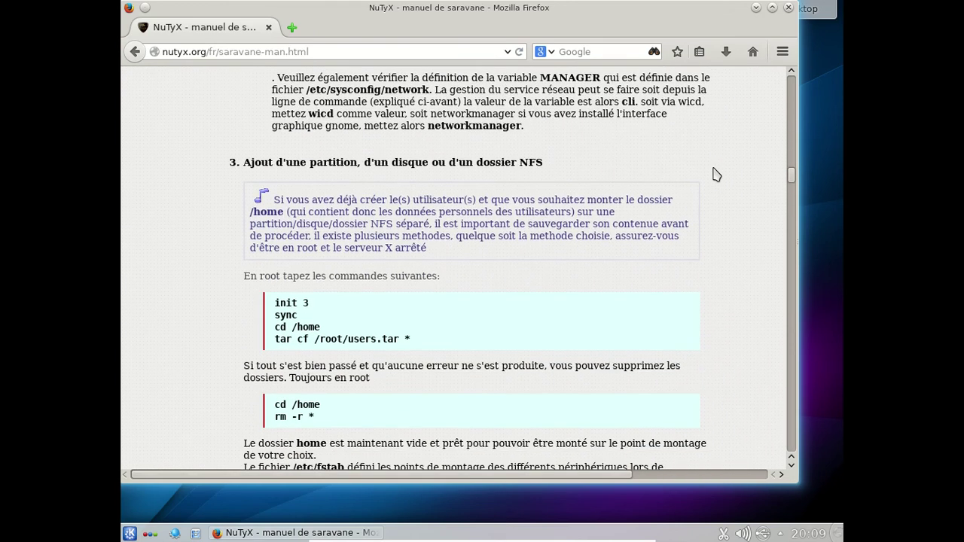
Close Firefox and shut down the NuTyX system, confirming the computer's power-off
{"action": "left_click", "coordinate": [788, 9]}
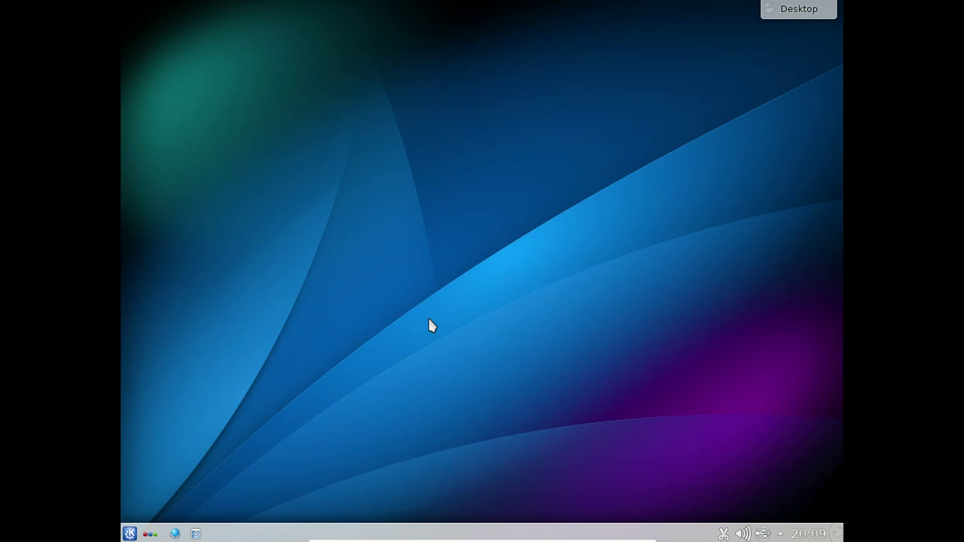
{"action": "left_click", "coordinate": [129, 534]}
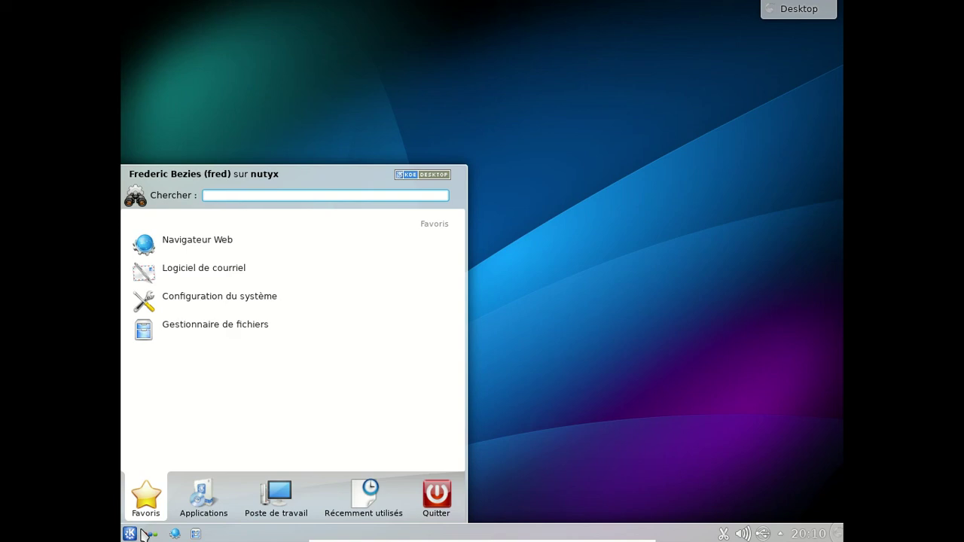
{"action": "left_click", "coordinate": [436, 497]}
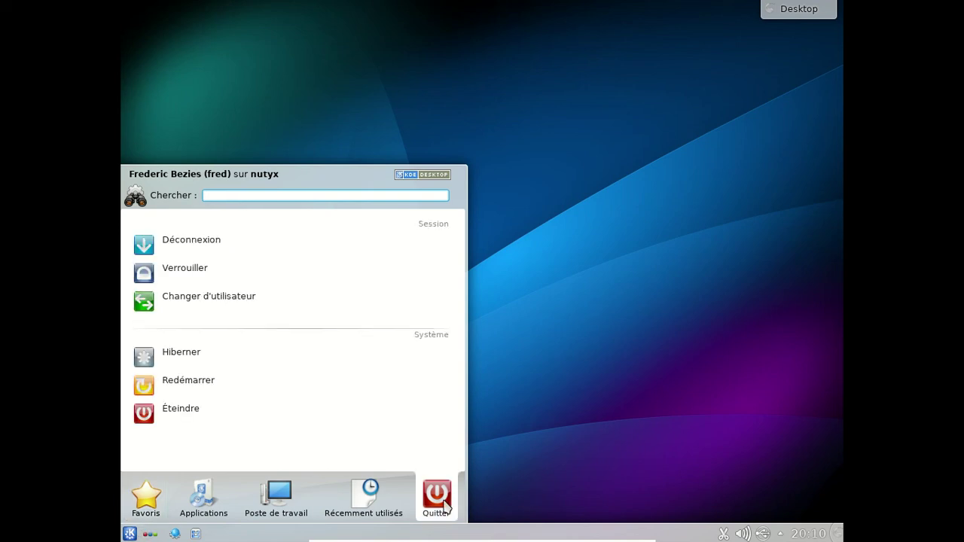
{"action": "left_click", "coordinate": [321, 421]}
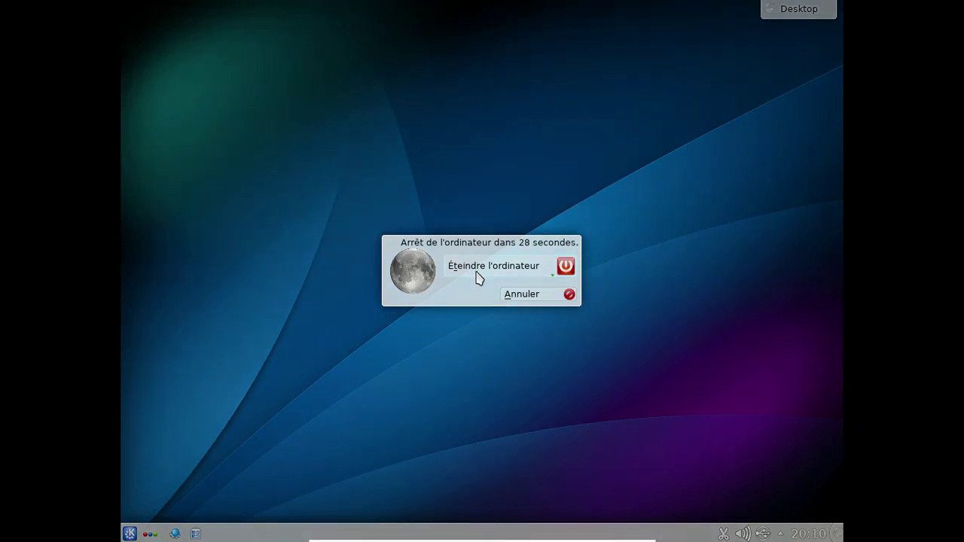
{"action": "left_click", "coordinate": [477, 276]}
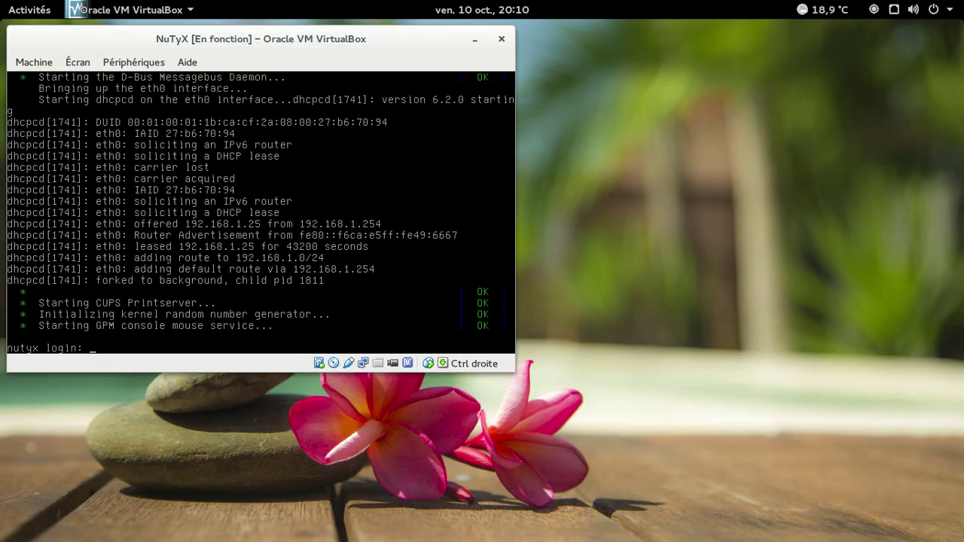
Reveal the host desktop's message tray and open the screen recorder's options for ending the recording
{"action": "key", "text": "super+m"}
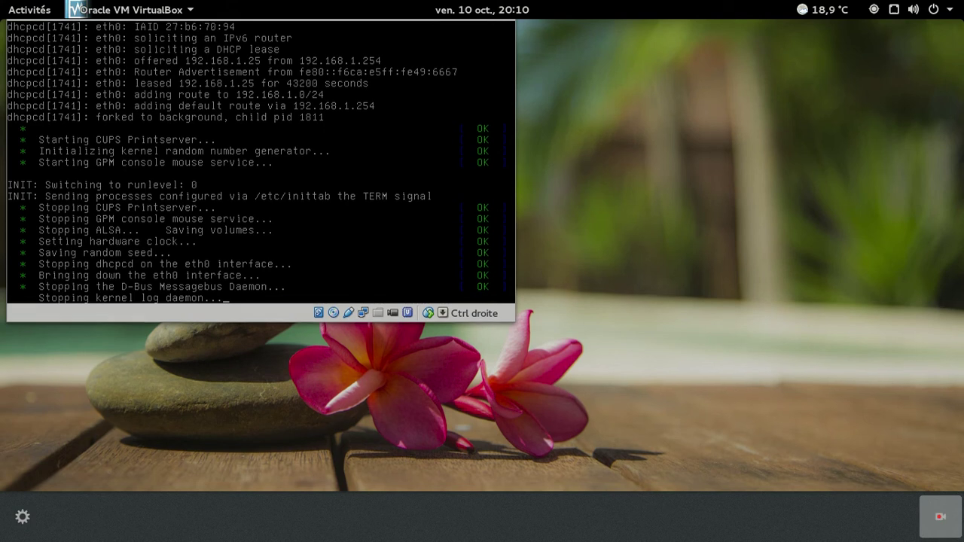
{"action": "key", "text": "super+m"}
{"action": "key", "text": "super+m"}
{"action": "key", "text": "super+m"}
{"action": "key", "text": "super+m"}
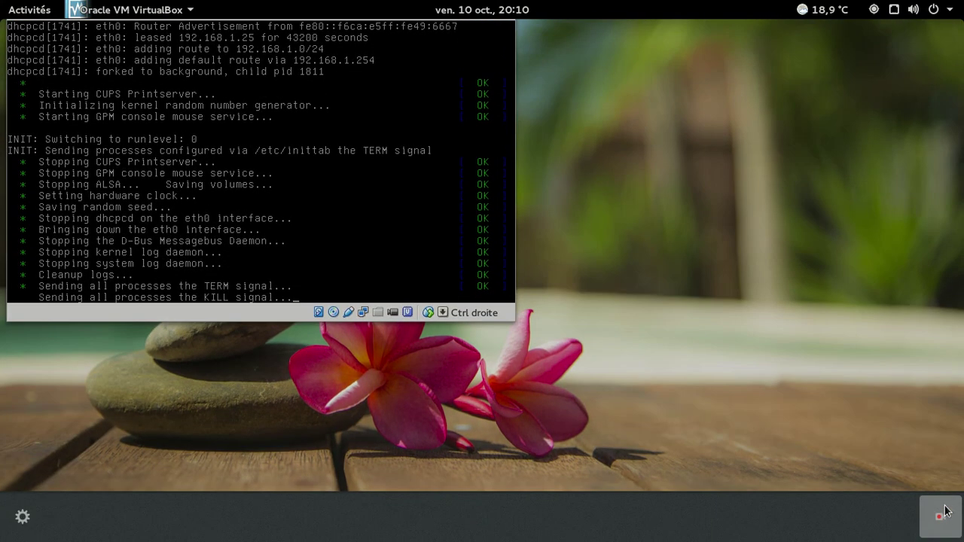
{"action": "left_click", "coordinate": [931, 522]}
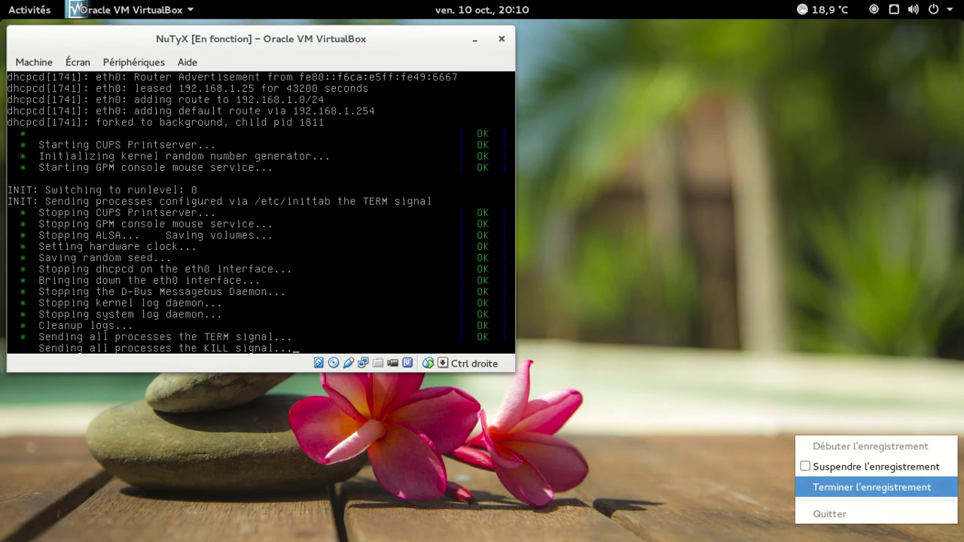